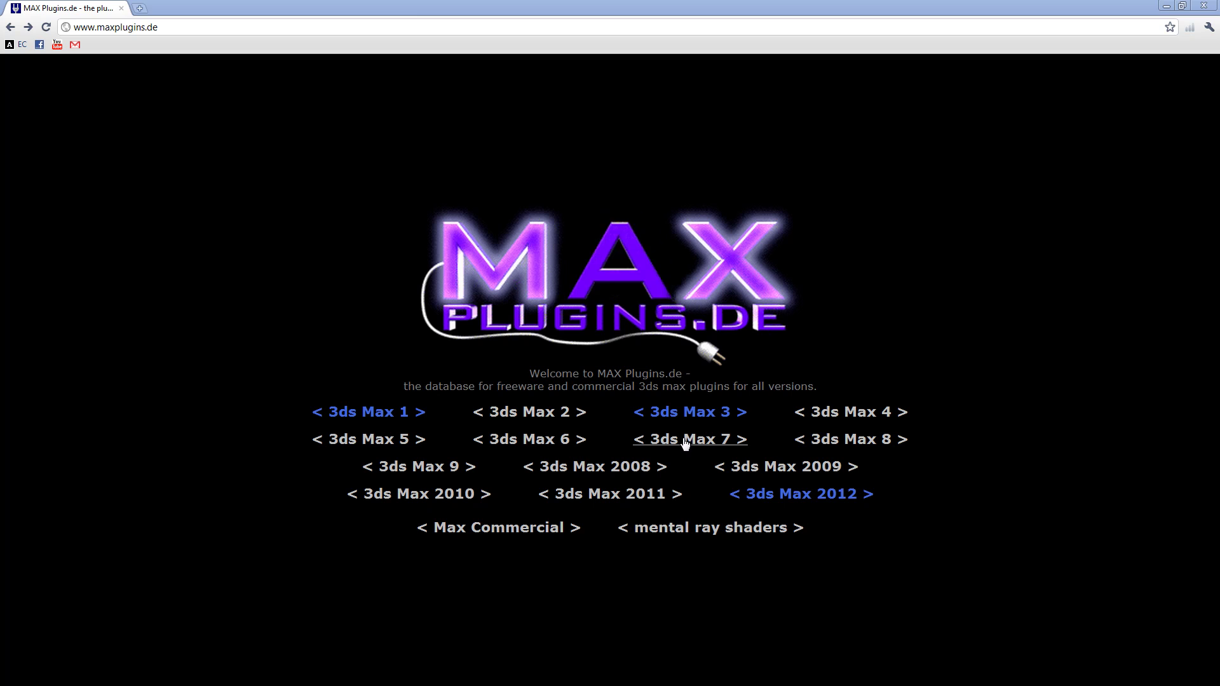
Step: Open the 3ds Max 2012 section of MAX Plugins.de and search its plugin database for "spider"
{"action": "left_click", "coordinate": [780, 494]}
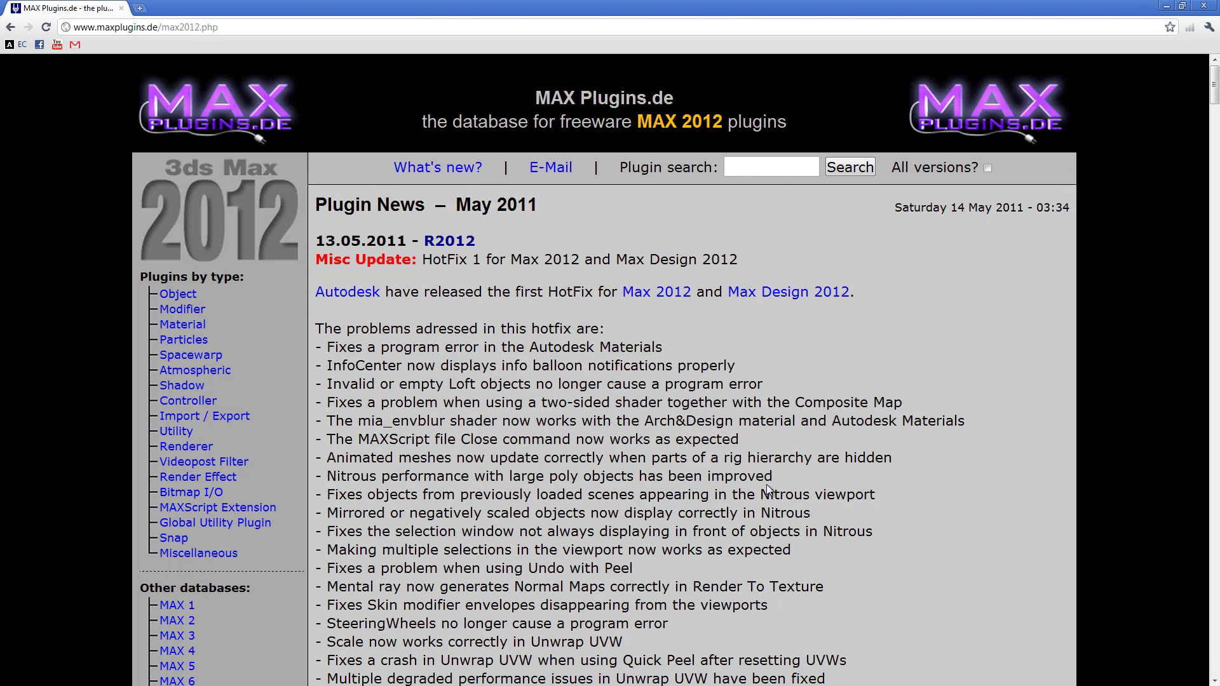
{"action": "left_click", "coordinate": [740, 168]}
{"action": "type", "text": "spider"}
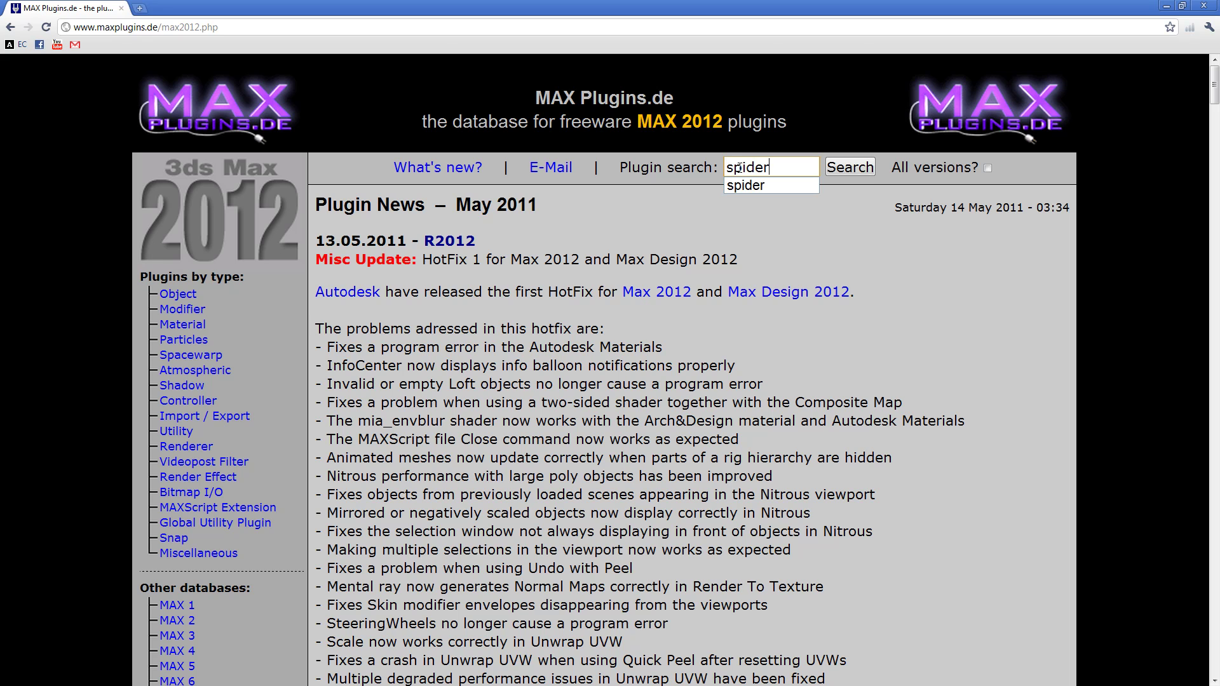
{"action": "key", "text": "Return"}
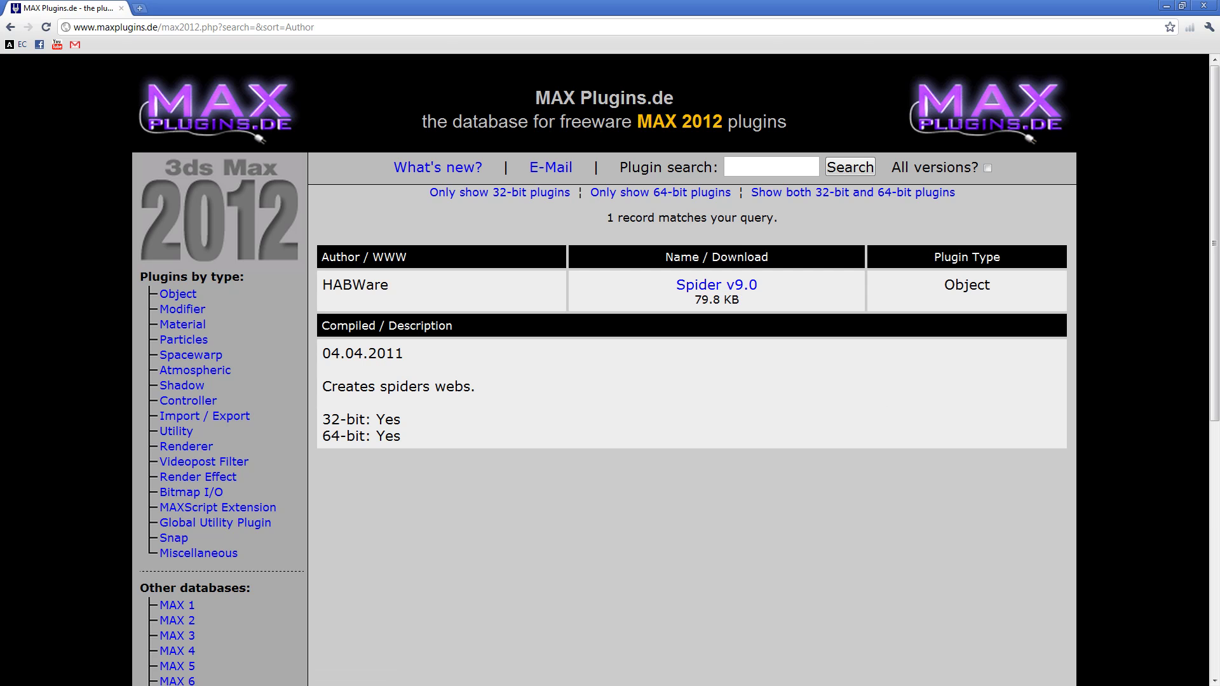
Step: In Windows Explorer, copy the 64-bit plugin file Spider.dlo from the x64 folder inside Spider_Max2012
{"action": "left_click_drag", "start_coordinate": [536, 213], "coordinate": [573, 216]}
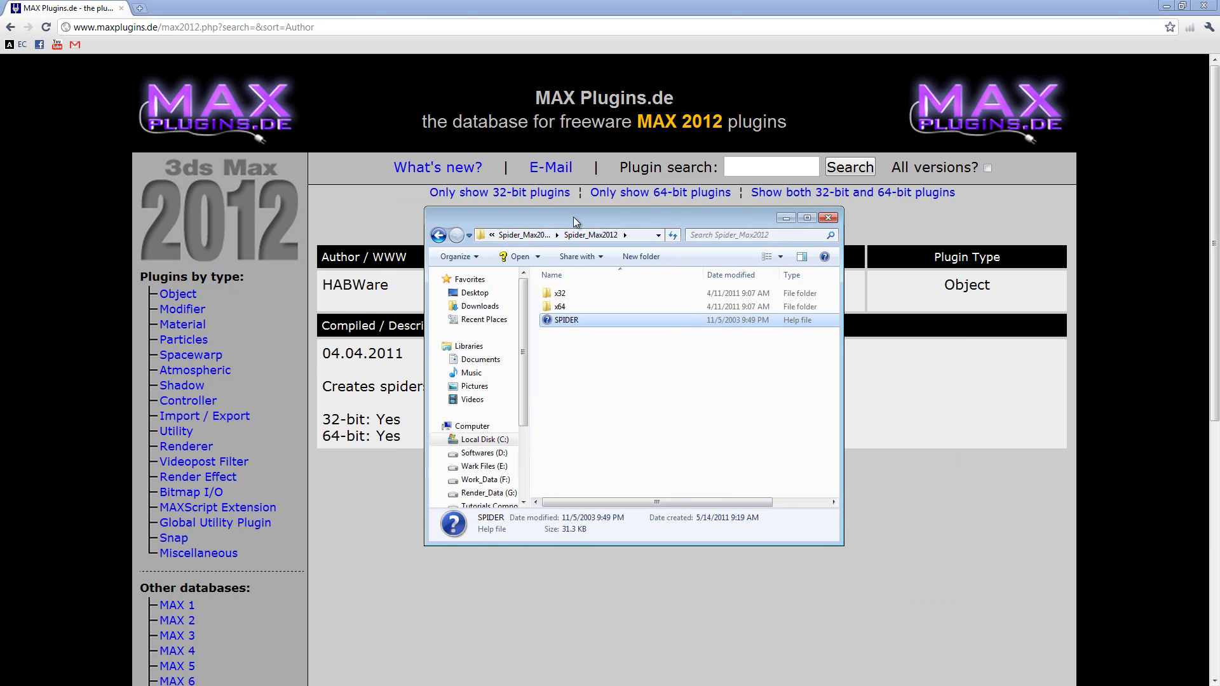
{"action": "left_click", "coordinate": [575, 306]}
{"action": "left_click", "coordinate": [575, 293]}
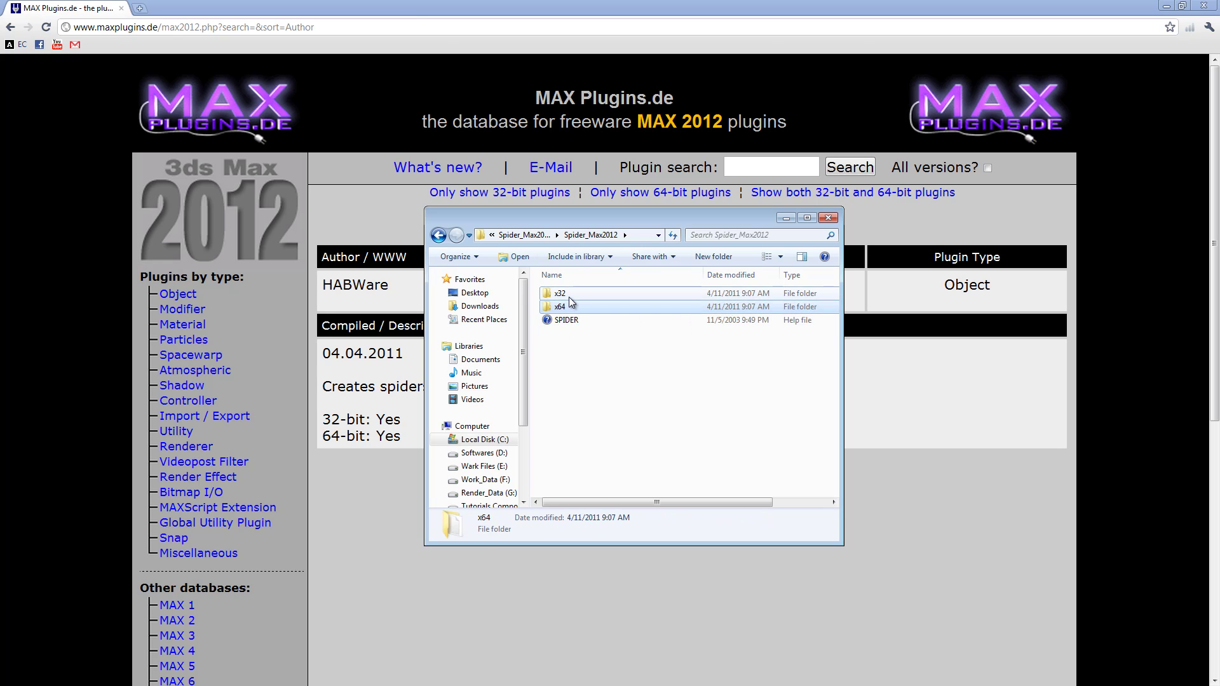
{"action": "left_click", "coordinate": [569, 295]}
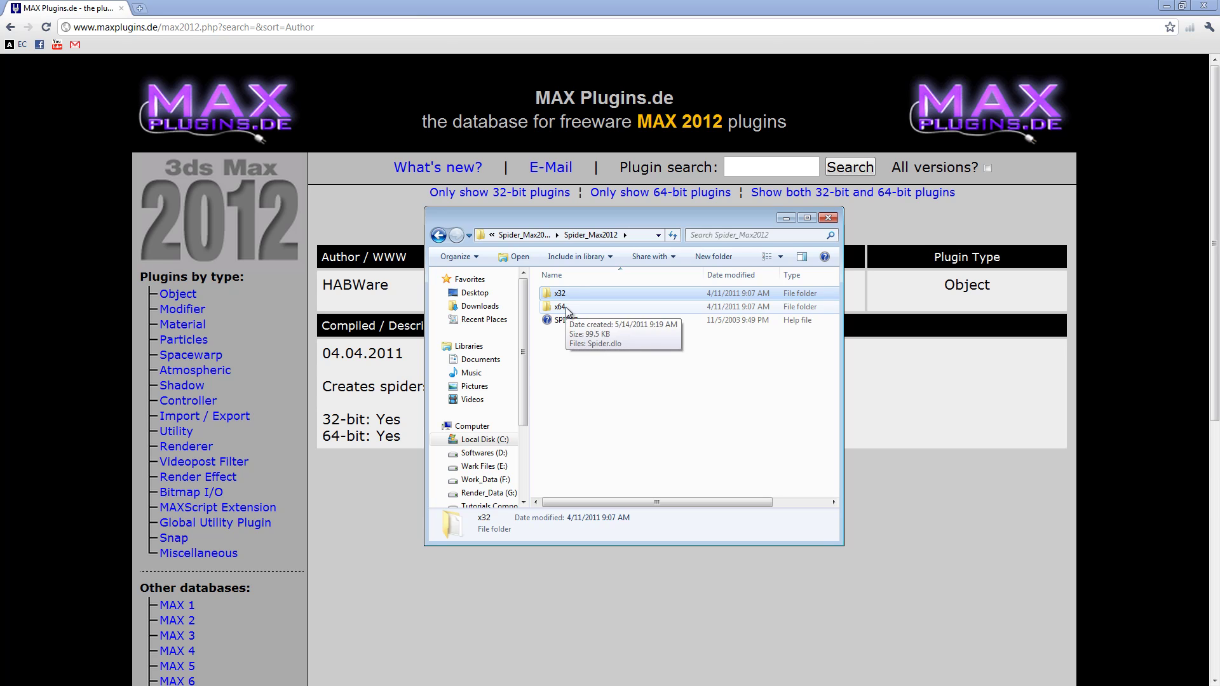
{"action": "double_click", "coordinate": [566, 309]}
{"action": "right_click", "coordinate": [566, 296]}
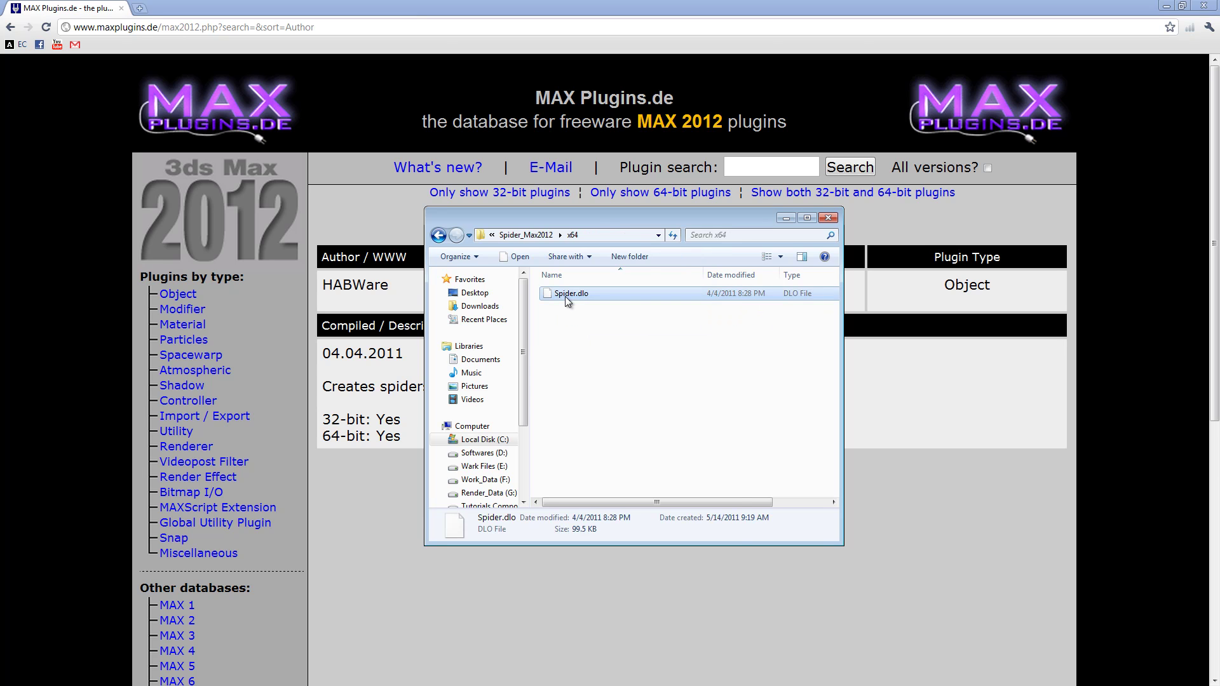
{"action": "left_click", "coordinate": [624, 468]}
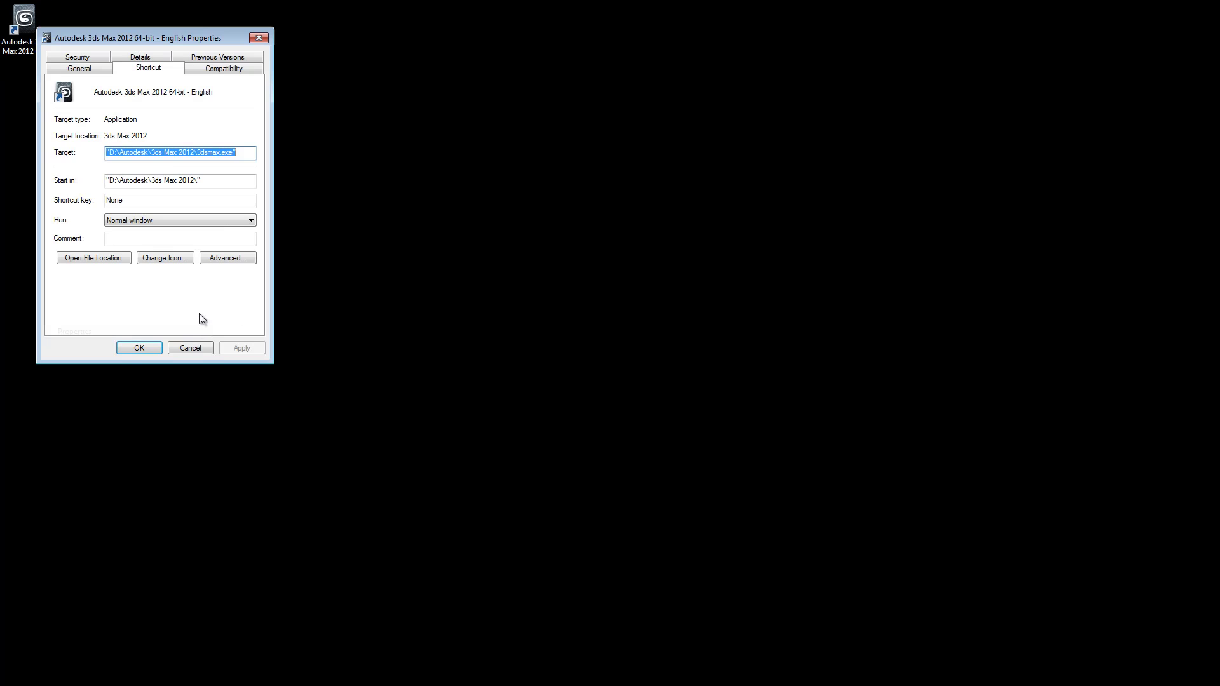
Step: Open the 3ds Max 2012 installation folder from the shortcut's properties and go to its plugins folder, the destination for Spider.dlo
{"action": "left_click", "coordinate": [79, 258]}
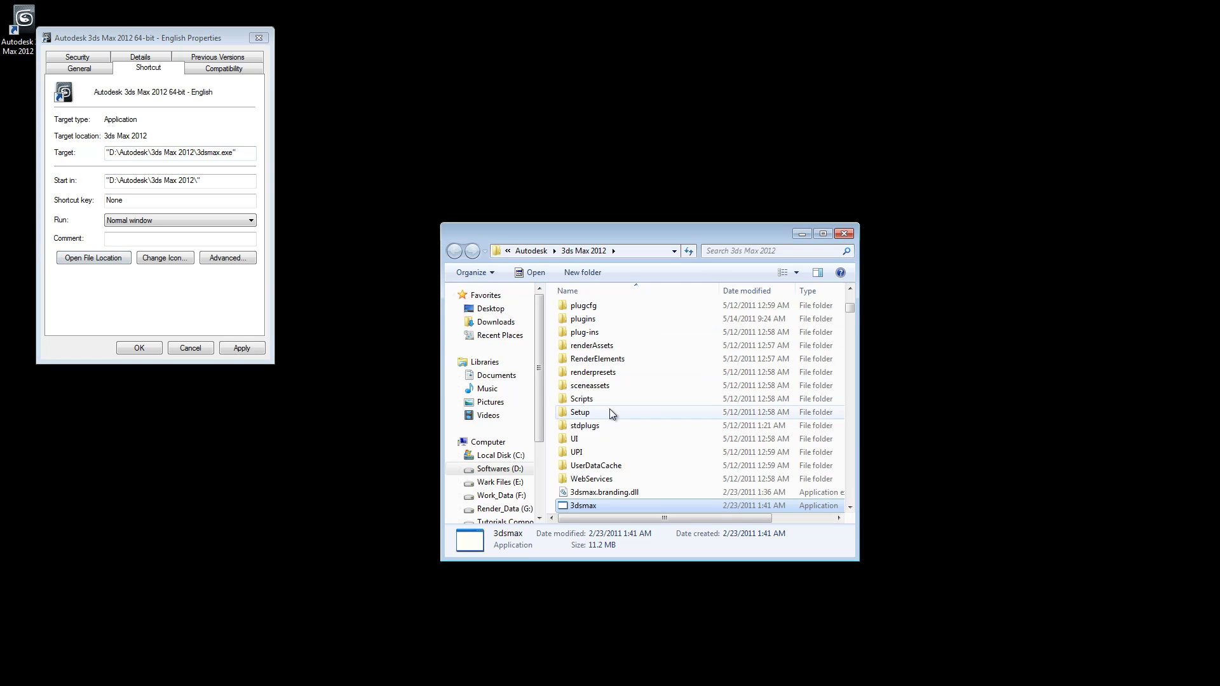
{"action": "left_click", "coordinate": [601, 374]}
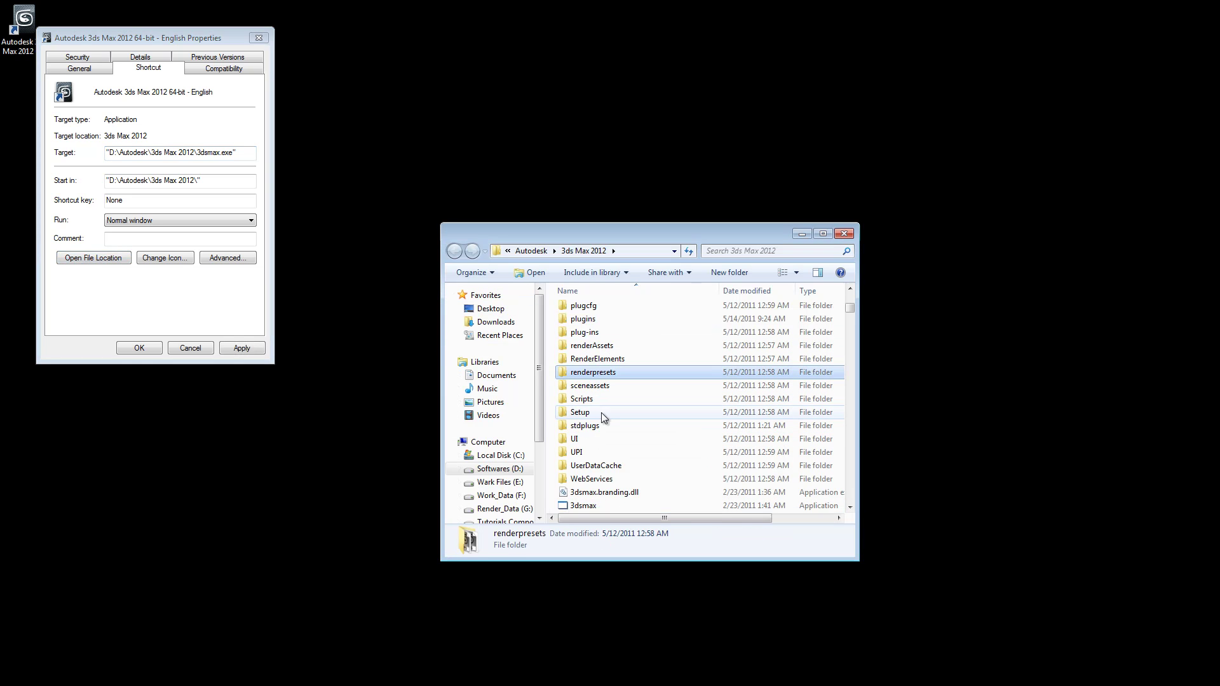
{"action": "scroll", "coordinate": [604, 453], "scroll_direction": "up", "scroll_amount": 1}
{"action": "double_click", "coordinate": [591, 359]}
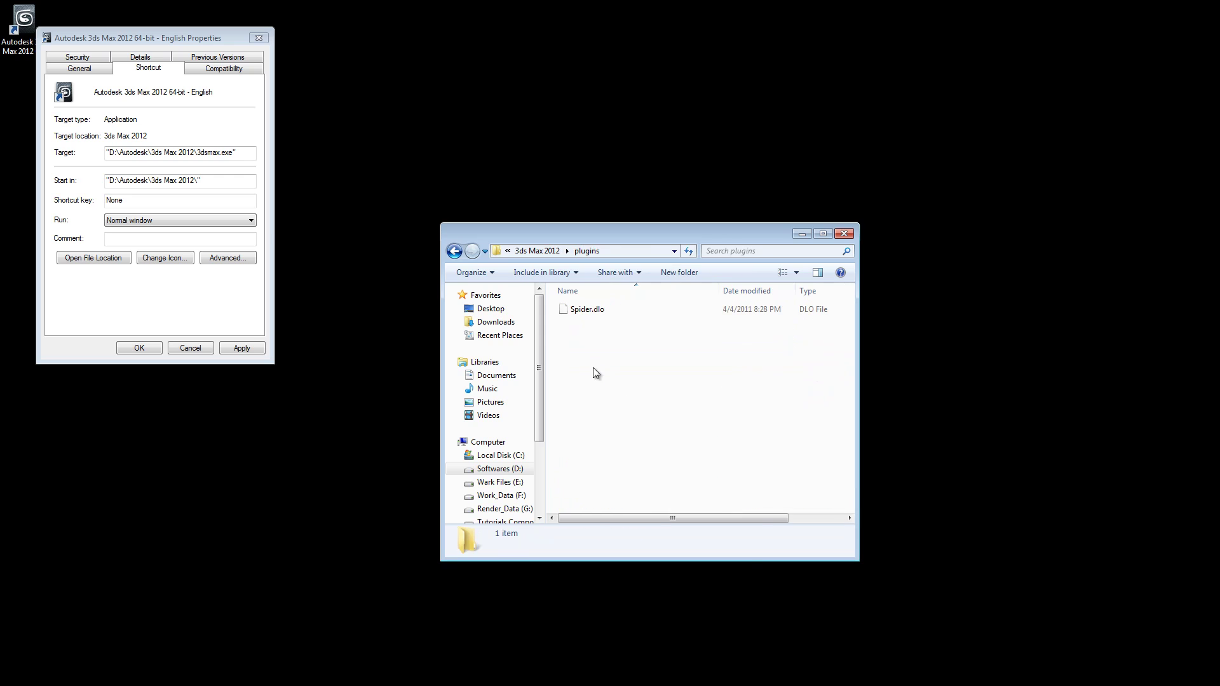
{"action": "right_click", "coordinate": [598, 376]}
{"action": "left_click", "coordinate": [559, 349]}
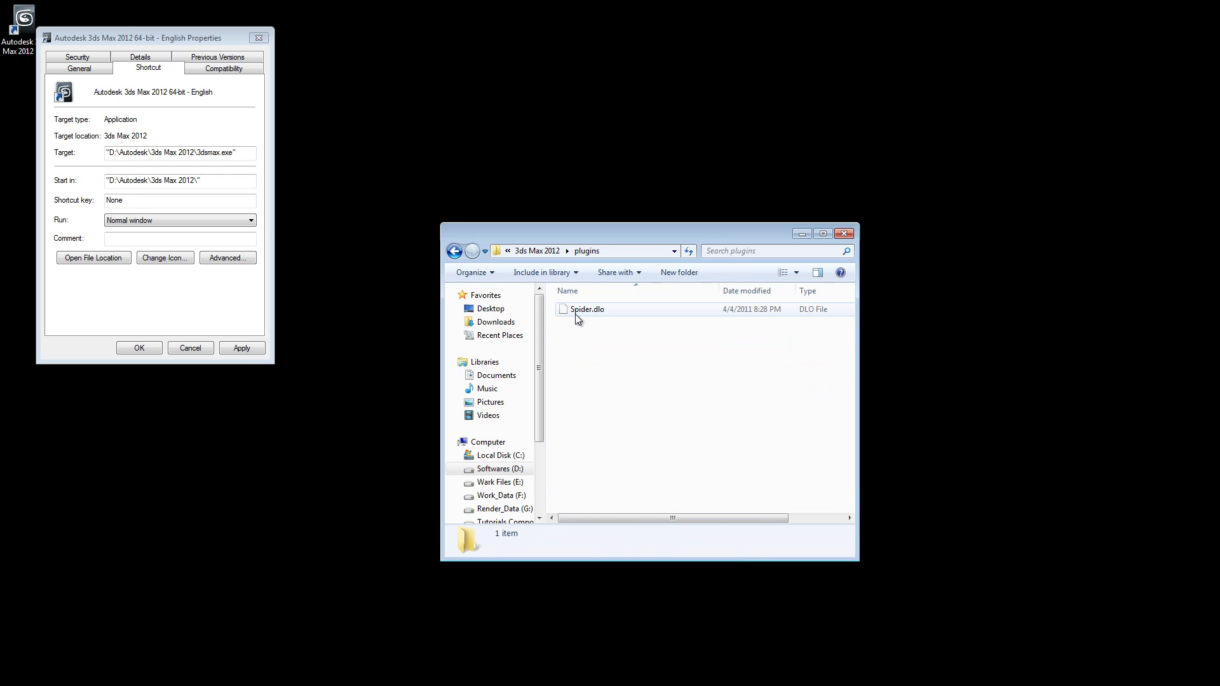
{"action": "right_click", "coordinate": [604, 373]}
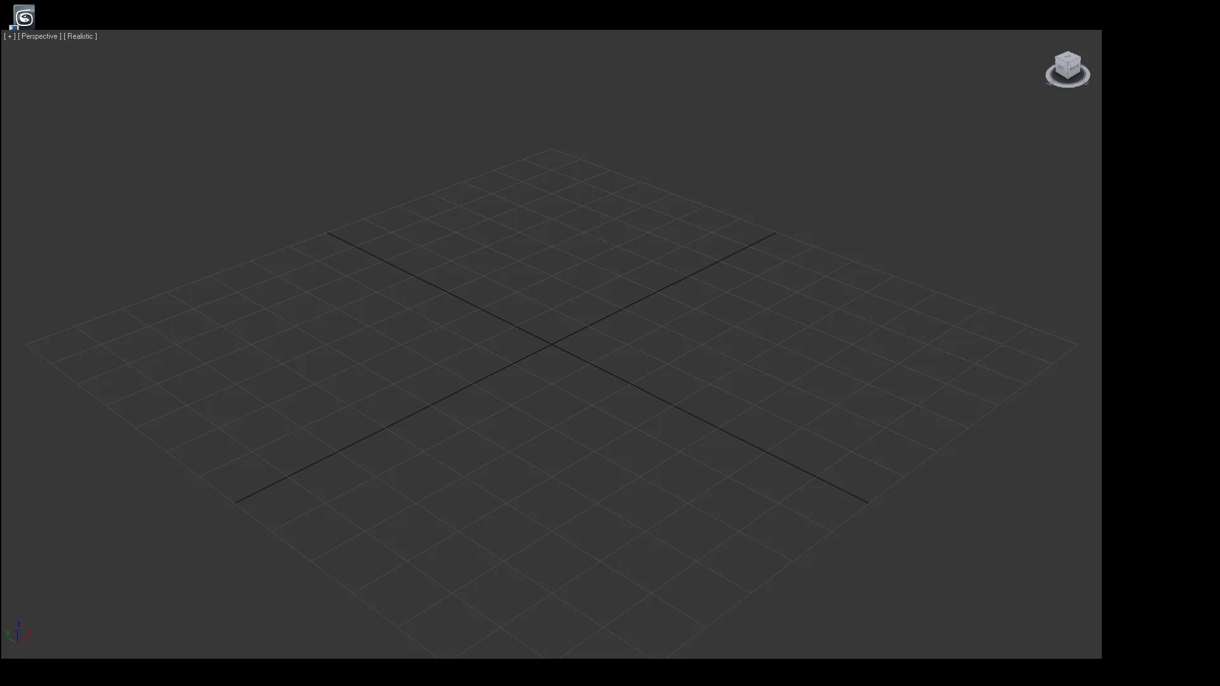
Step: Switch to 3ds Max and create a Spider web object from the Fascination geometry category, starting near the grid's far corner and extending beyond the grid
{"action": "middle_click_drag", "start_coordinate": [490, 417], "coordinate": [452, 399]}
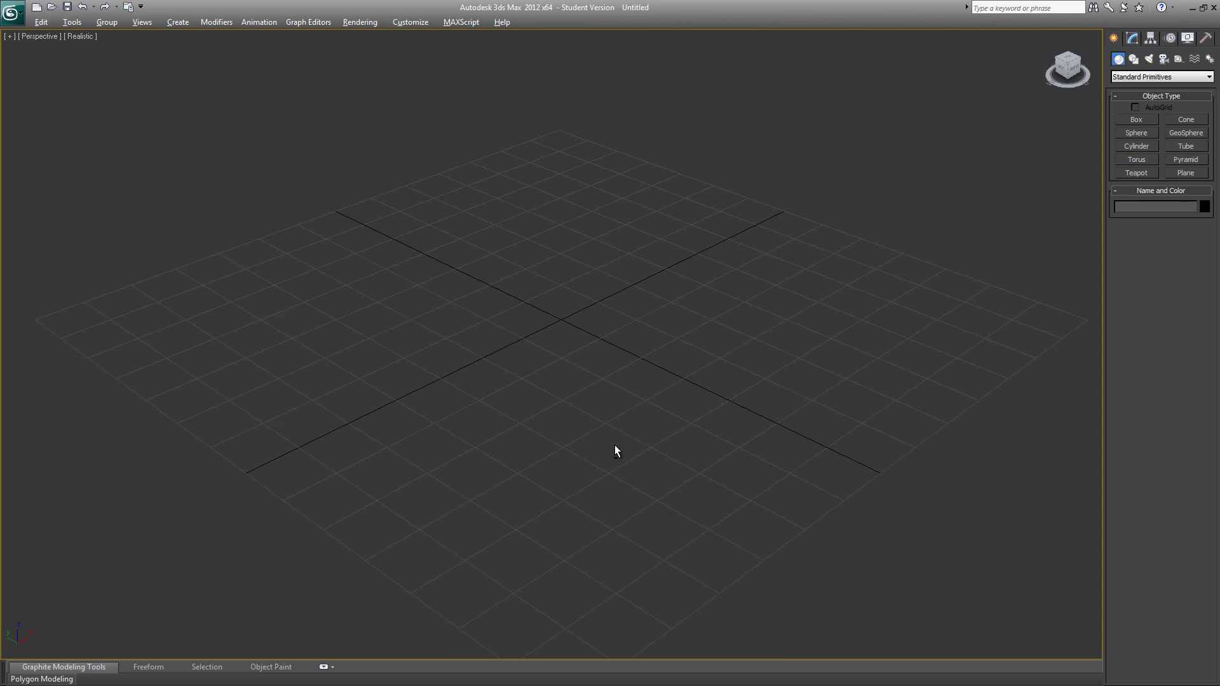
{"action": "middle_click_drag", "start_coordinate": [615, 451], "coordinate": [517, 448], "text": "alt"}
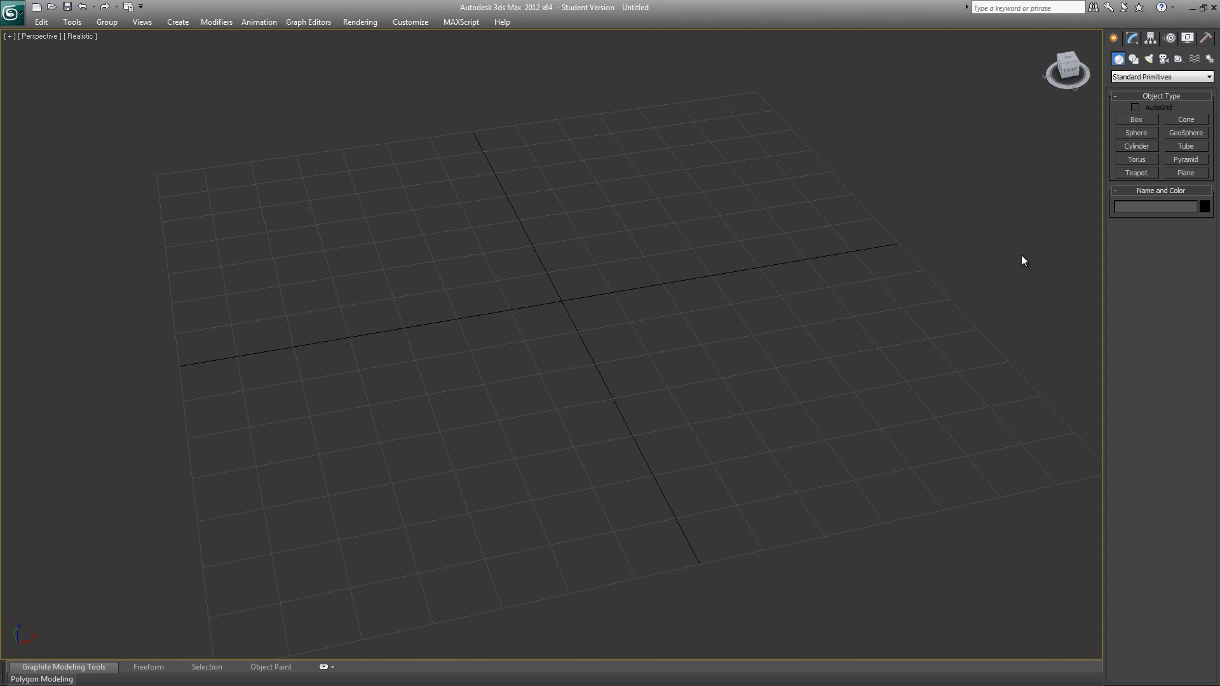
{"action": "left_click", "coordinate": [1147, 81]}
{"action": "left_click", "coordinate": [1118, 193]}
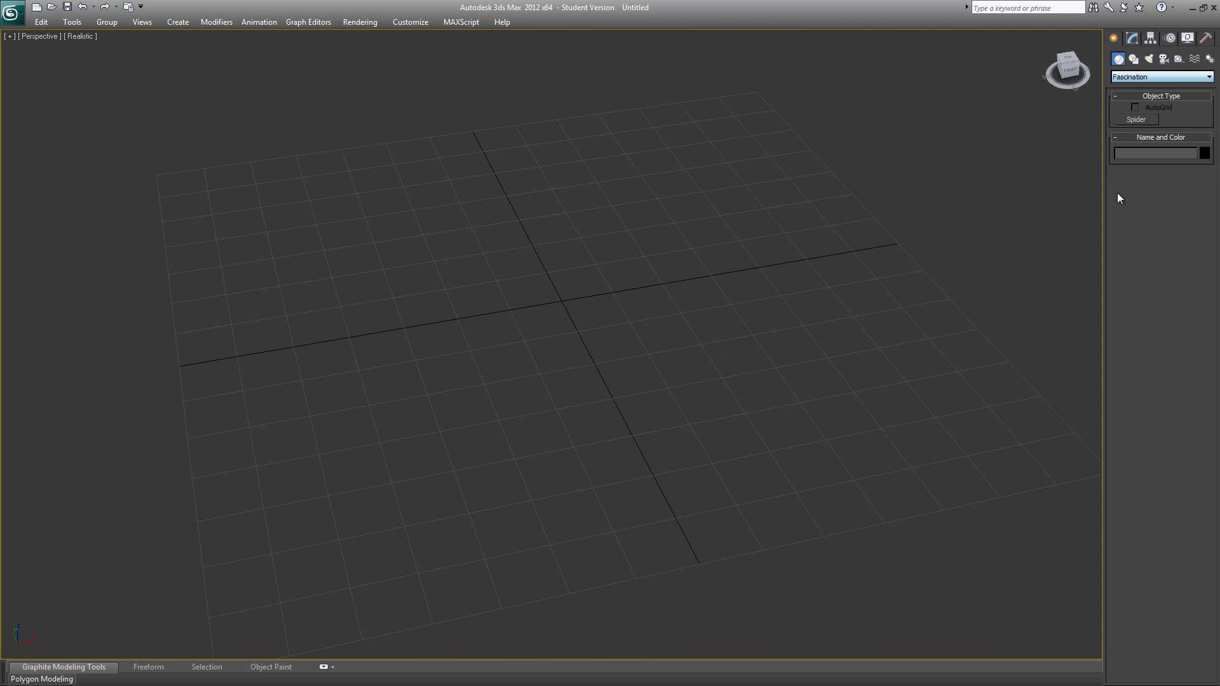
{"action": "left_click", "coordinate": [1133, 120]}
{"action": "middle_click_drag", "start_coordinate": [640, 273], "coordinate": [661, 278]}
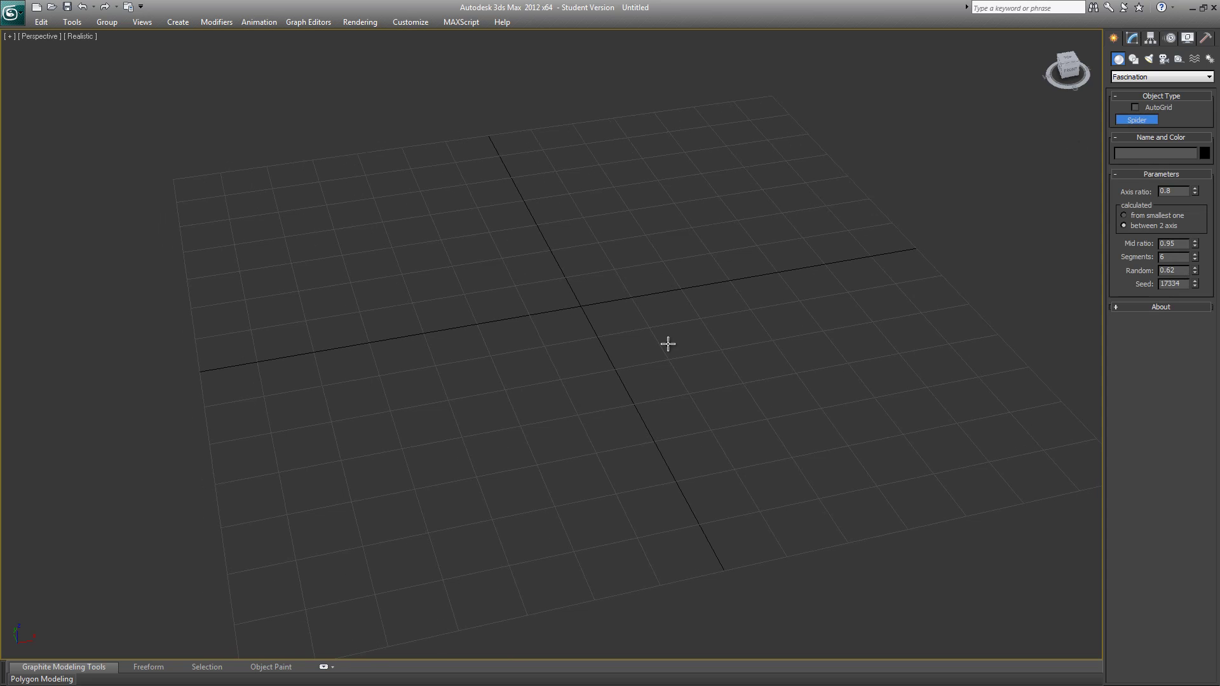
{"action": "middle_click_drag", "start_coordinate": [689, 414], "coordinate": [663, 436], "text": "alt"}
{"action": "scroll", "coordinate": [663, 435], "scroll_direction": "down", "scroll_amount": 3}
{"action": "left_click", "coordinate": [702, 157]}
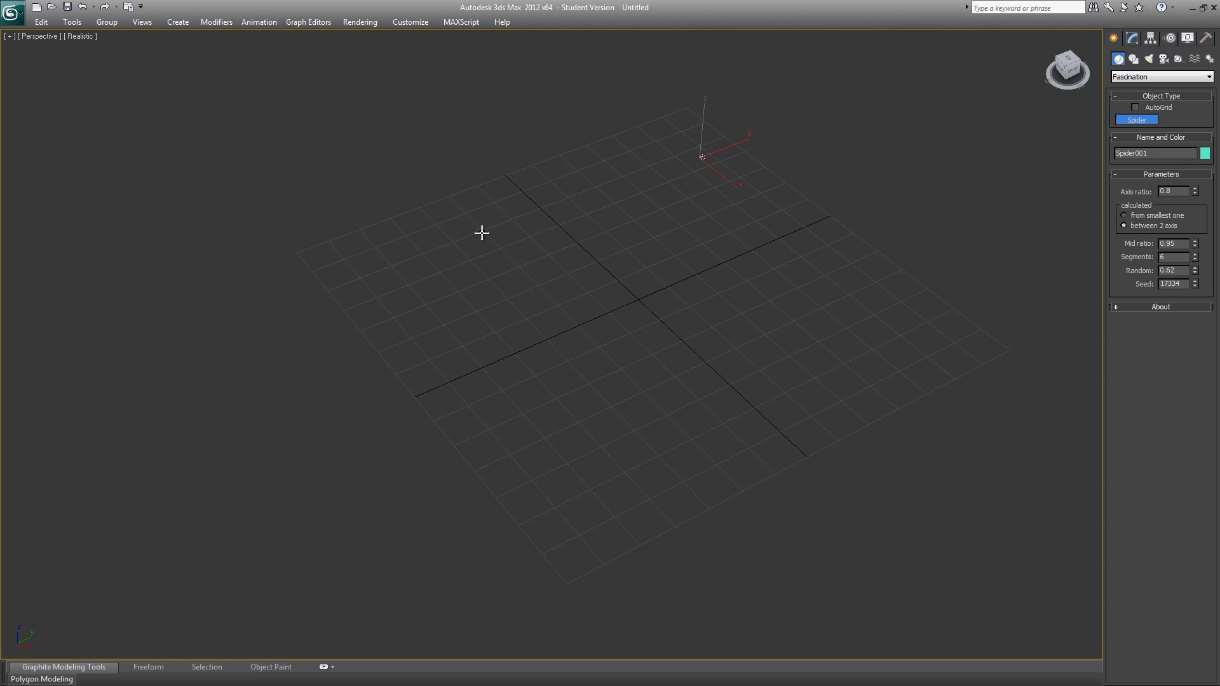
{"action": "left_click_drag", "start_coordinate": [550, 201], "coordinate": [977, 181]}
{"action": "scroll", "coordinate": [794, 305], "scroll_direction": "down", "scroll_amount": 5}
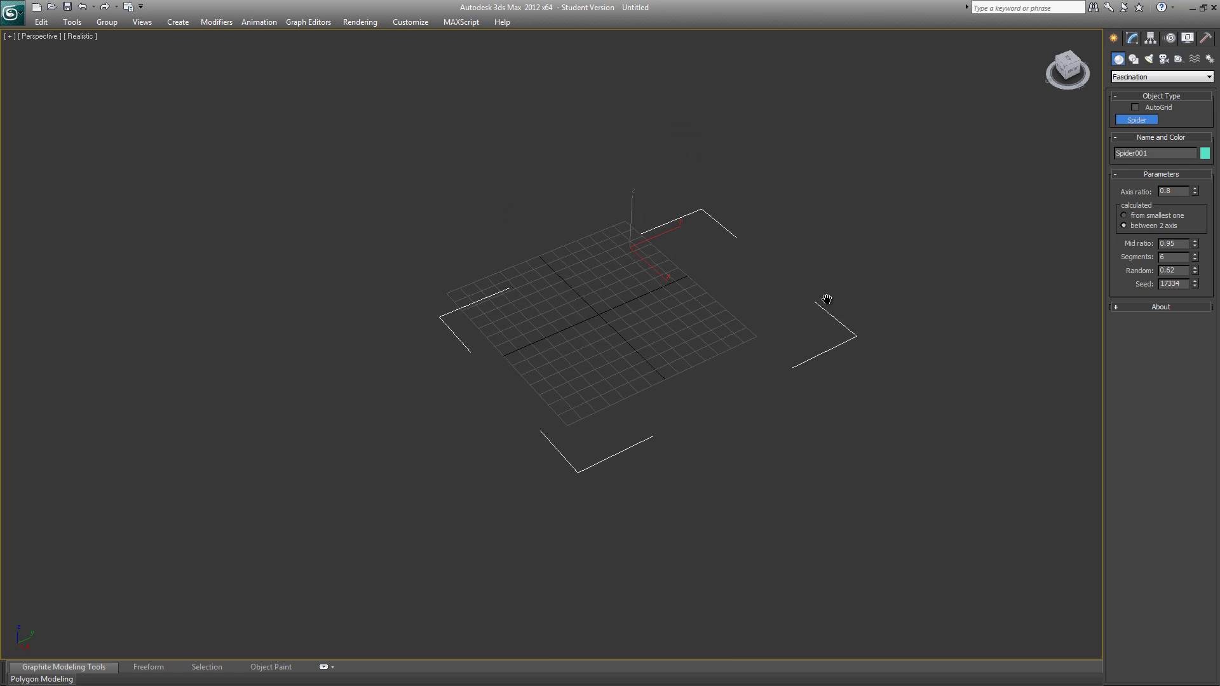
{"action": "right_click", "coordinate": [909, 193]}
{"action": "right_click", "coordinate": [909, 194]}
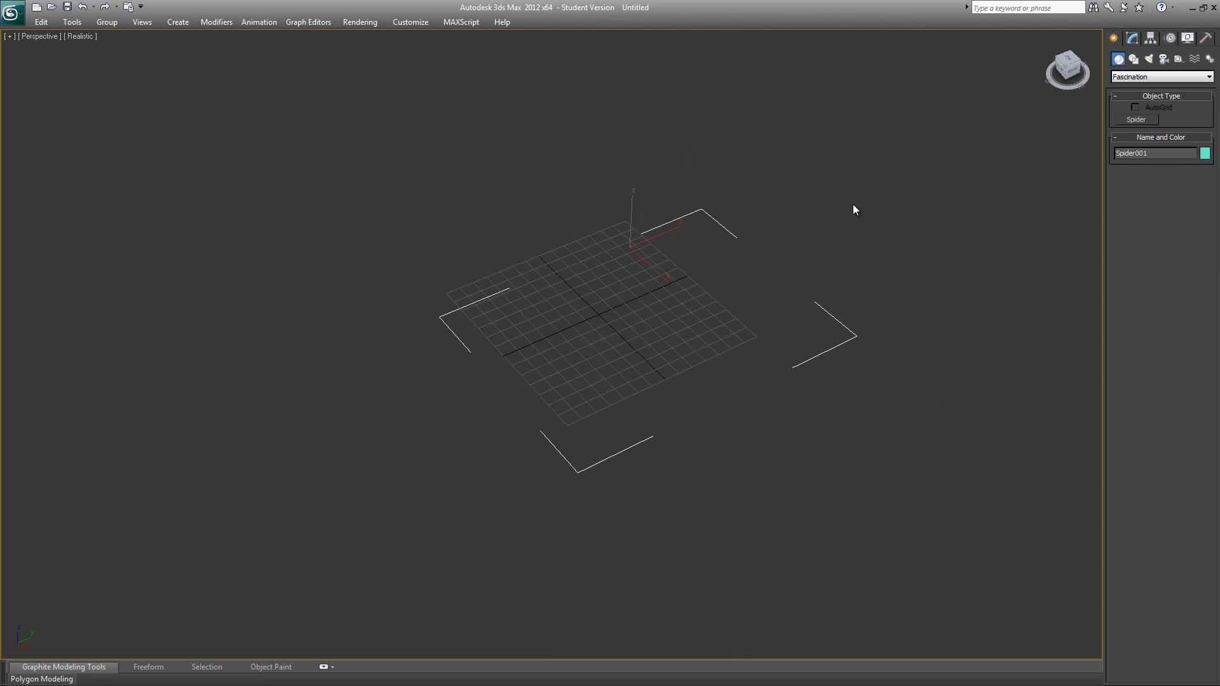
Step: Hide the perspective view's grid, show the modify settings and turn on edged faces for the spider web
{"action": "middle_click_drag", "start_coordinate": [614, 457], "coordinate": [426, 540]}
{"action": "middle_click_drag", "start_coordinate": [744, 521], "coordinate": [540, 575], "text": "alt"}
{"action": "middle_click_drag", "start_coordinate": [540, 575], "coordinate": [548, 522]}
{"action": "scroll", "coordinate": [645, 498], "scroll_direction": "up", "scroll_amount": 4}
{"action": "key", "text": "g"}
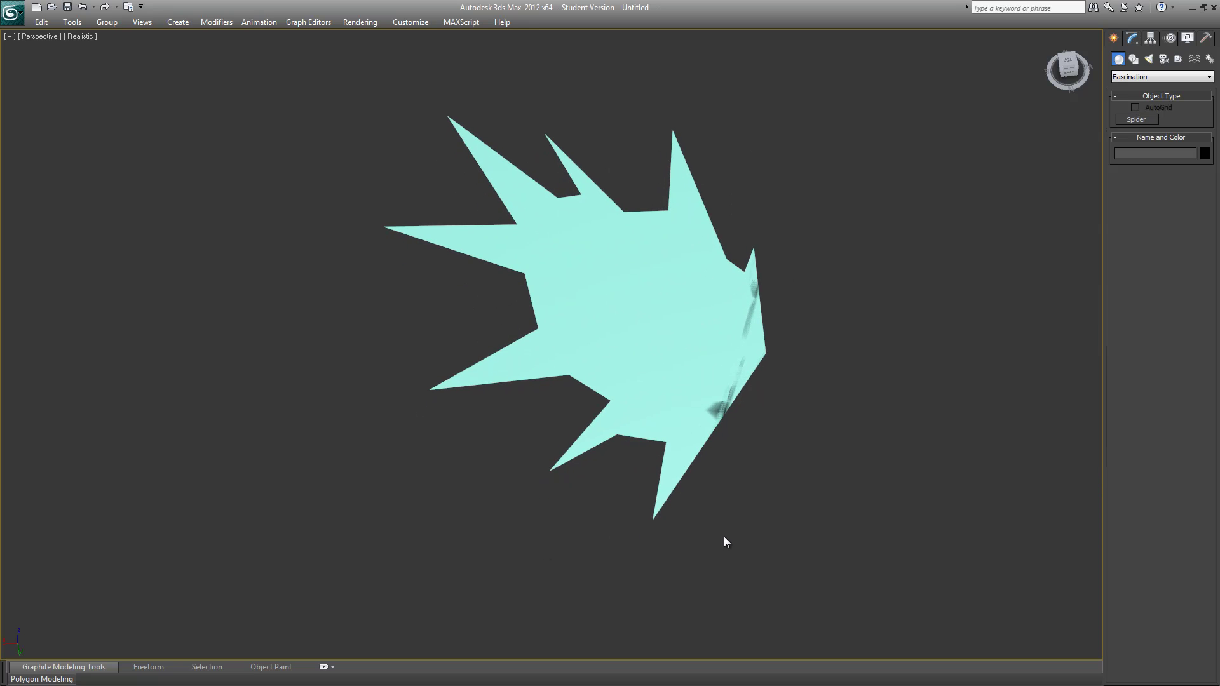
{"action": "left_click", "coordinate": [1137, 36]}
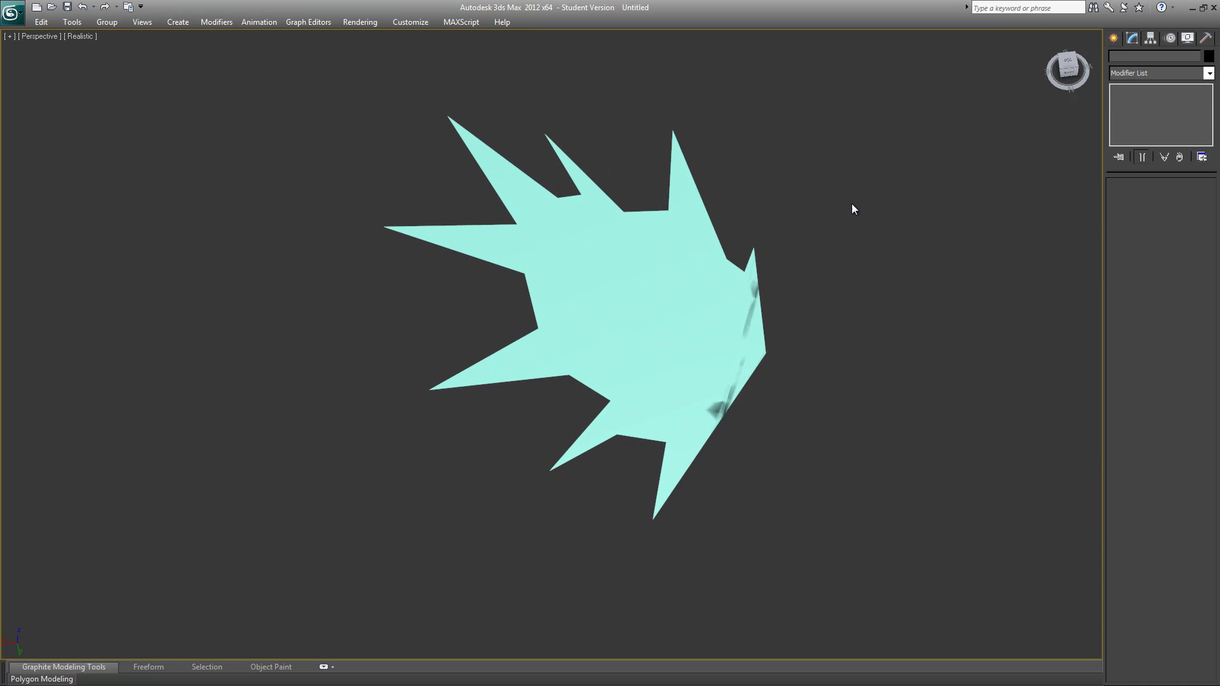
{"action": "mouse_move", "coordinate": [796, 239]}
{"action": "middle_mouse_down"}
{"action": "mouse_move", "coordinate": [802, 204]}
{"action": "mouse_move", "coordinate": [798, 218]}
{"action": "middle_mouse_up"}
{"action": "key", "text": "F4"}
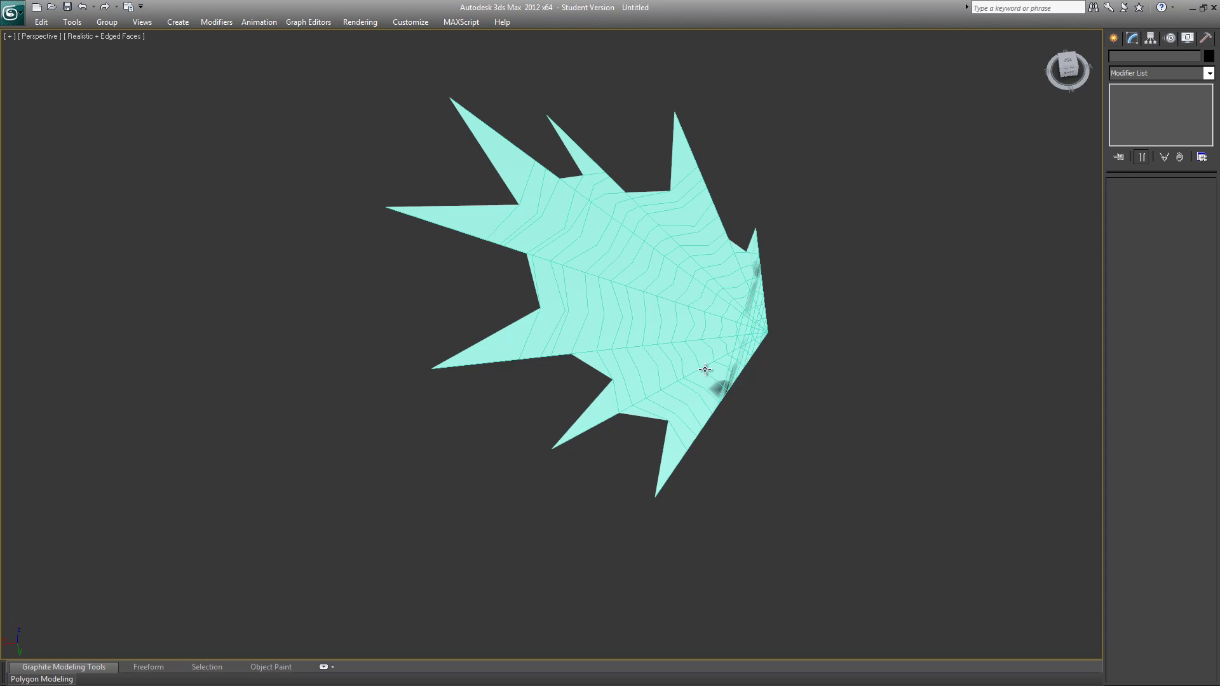
{"action": "scroll", "coordinate": [705, 372], "scroll_direction": "up", "scroll_amount": 2}
{"action": "middle_click_drag", "start_coordinate": [779, 388], "coordinate": [811, 367], "text": "alt"}
Step: Select the spider web and change its object color to black
{"action": "left_click_drag", "start_coordinate": [1030, 270], "coordinate": [794, 416]}
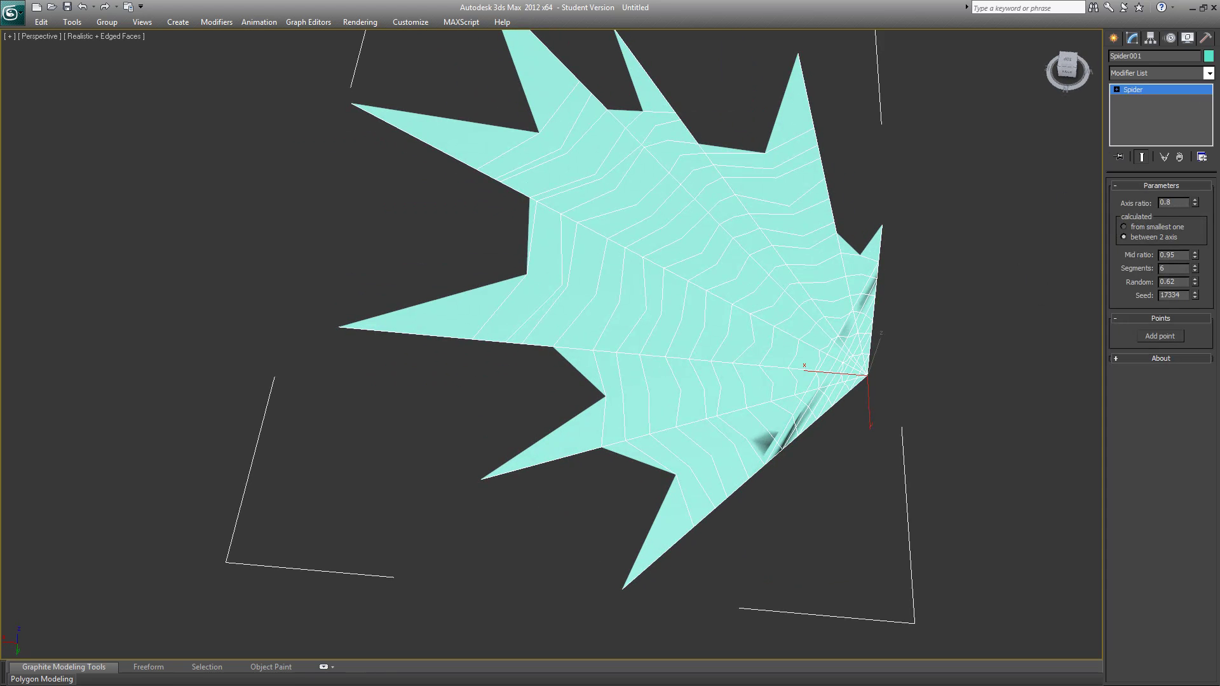
{"action": "left_click", "coordinate": [1209, 58]}
{"action": "left_click", "coordinate": [707, 376]}
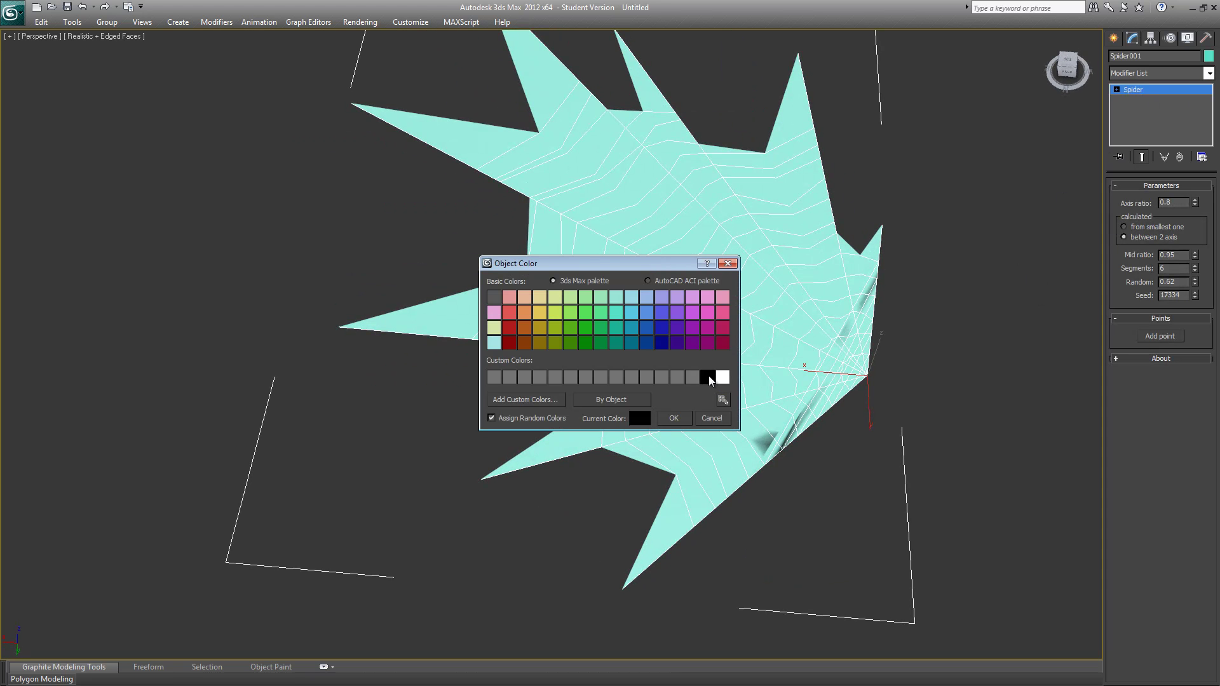
{"action": "left_click", "coordinate": [678, 419]}
{"action": "middle_click_drag", "start_coordinate": [640, 455], "coordinate": [640, 450], "text": "alt"}
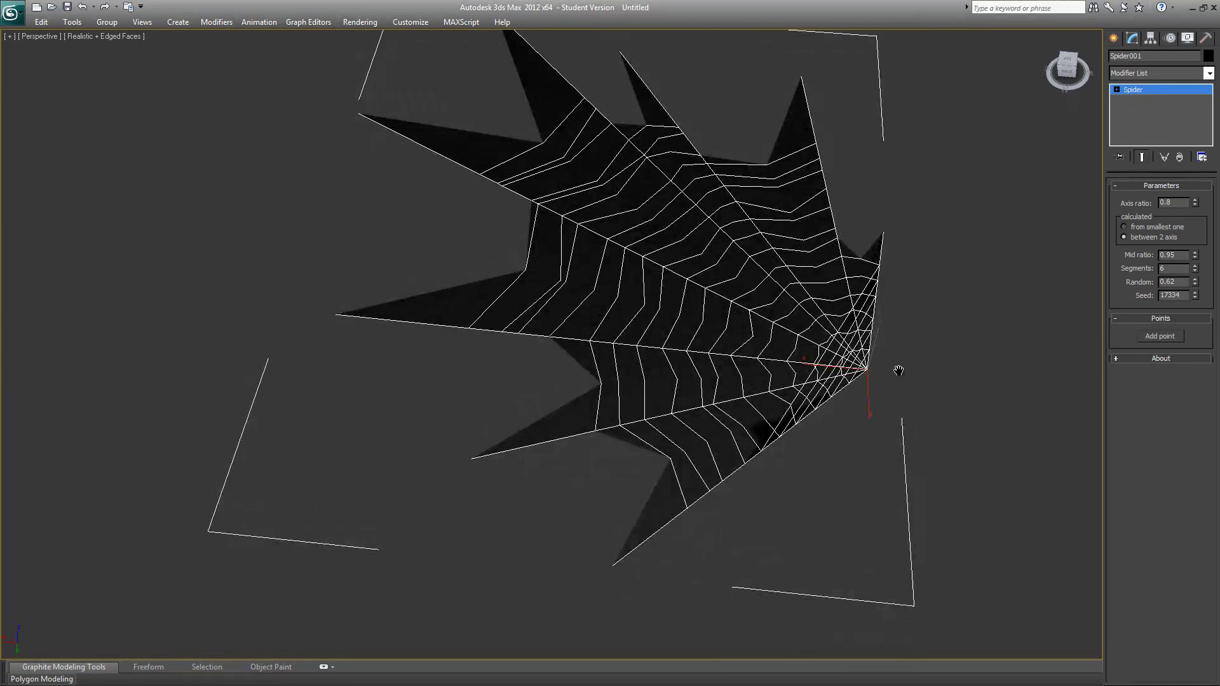
{"action": "middle_click_drag", "start_coordinate": [898, 368], "coordinate": [790, 391]}
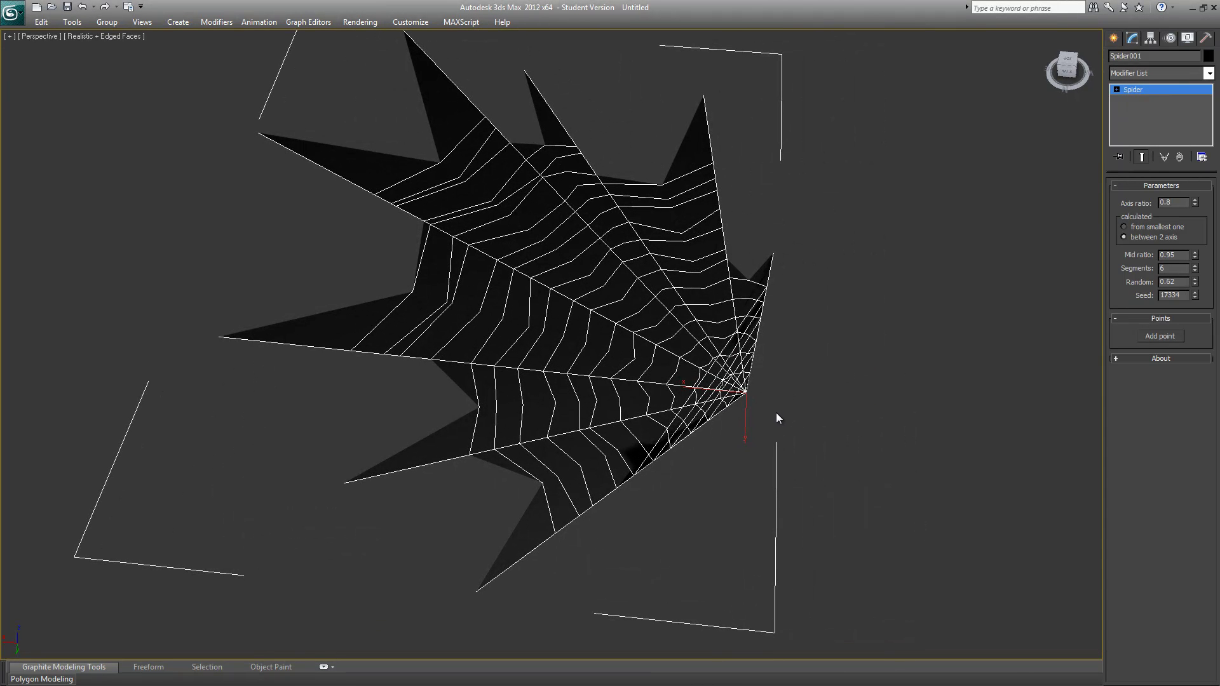
Step: At the web's Points level, move three outer anchor points to spread the strands to the lower right, upper right and top of the centre
{"action": "left_click", "coordinate": [1117, 90]}
{"action": "left_click", "coordinate": [1127, 105]}
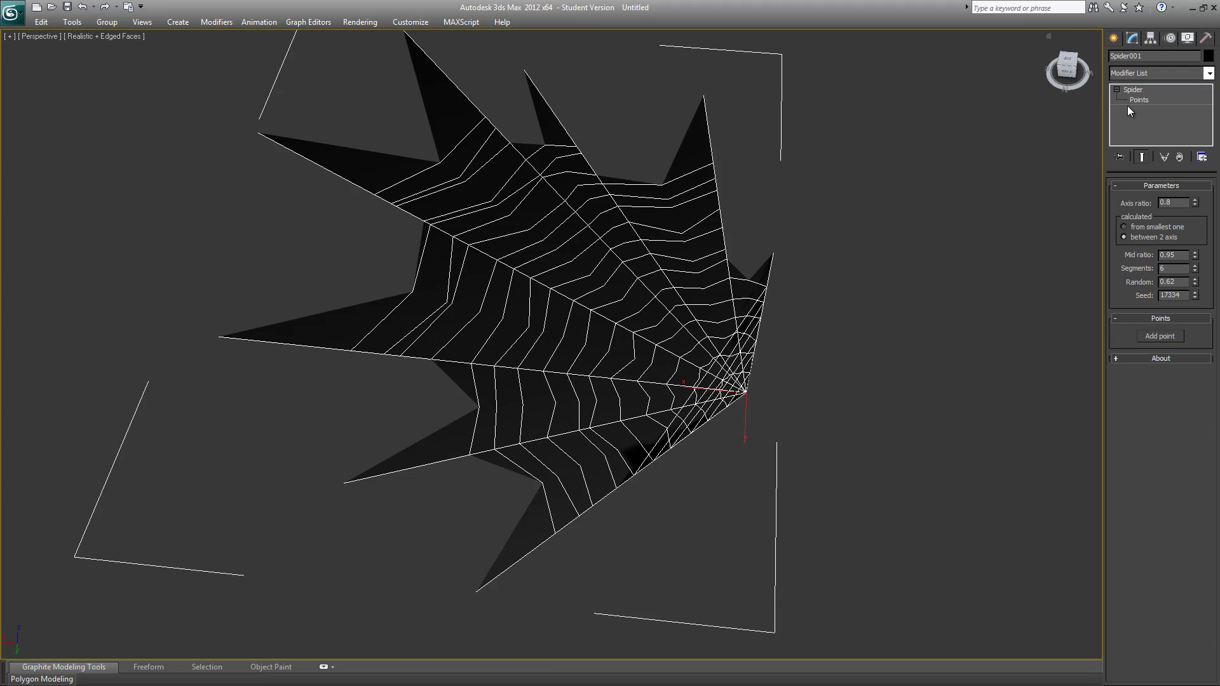
{"action": "left_click", "coordinate": [1138, 100]}
{"action": "left_click", "coordinate": [764, 259]}
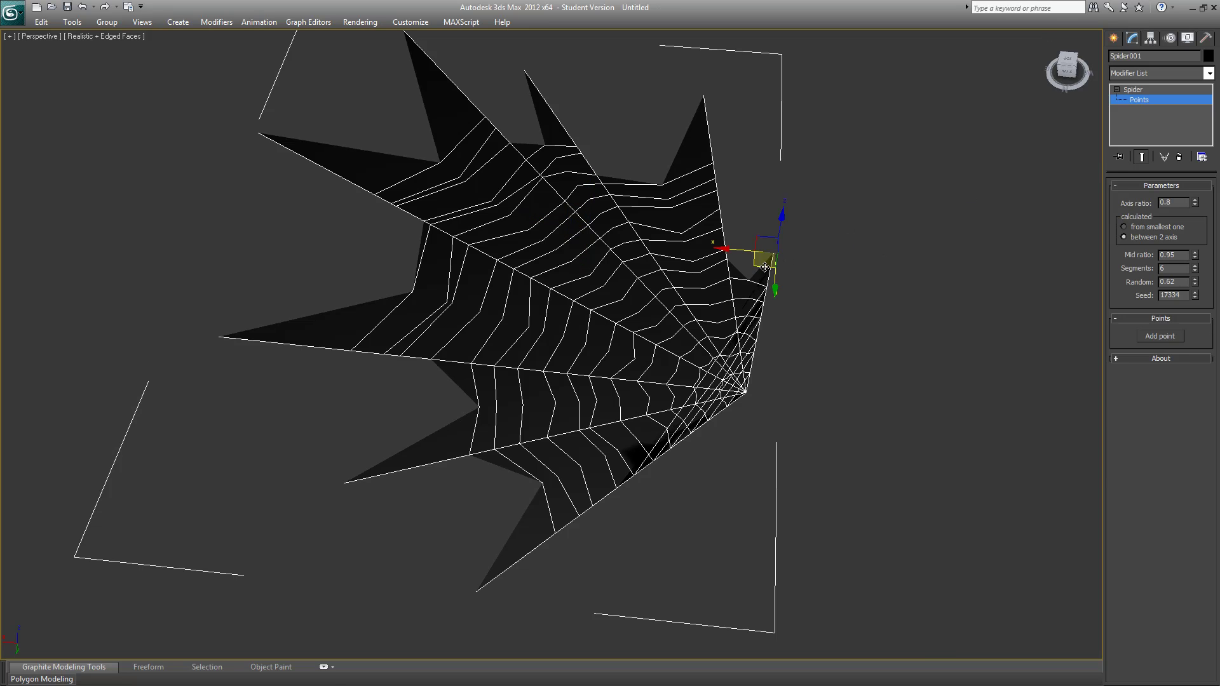
{"action": "left_click_drag", "start_coordinate": [764, 267], "coordinate": [1049, 532]}
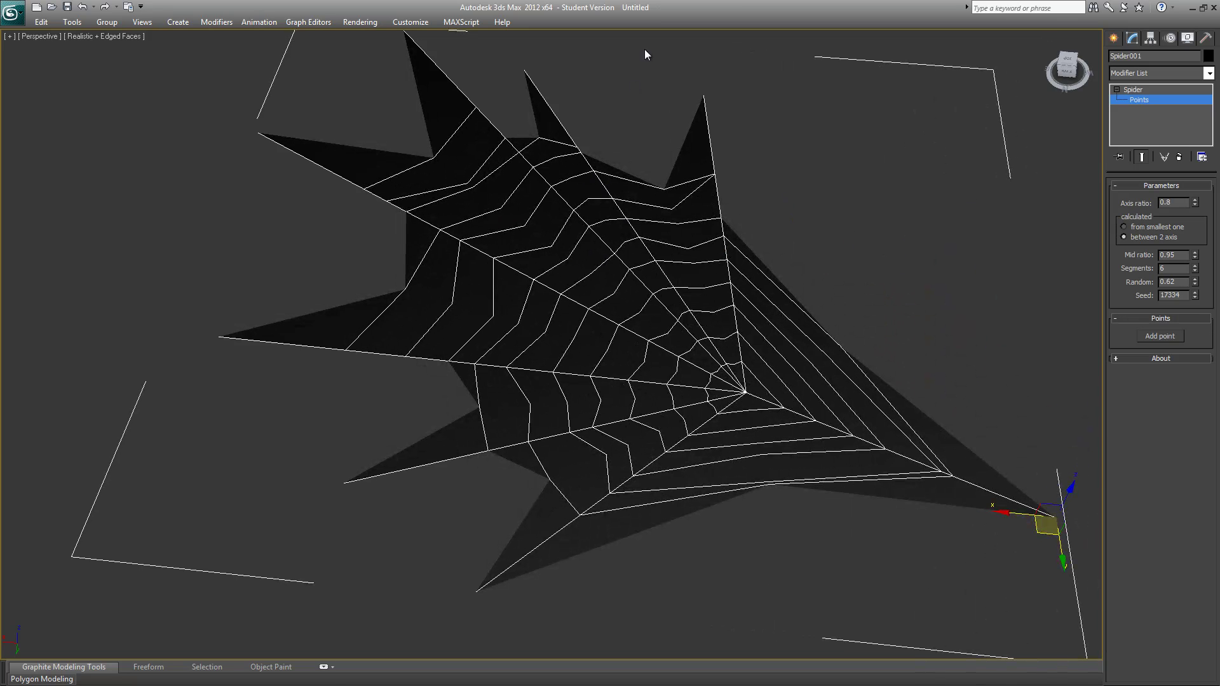
{"action": "left_click", "coordinate": [703, 98]}
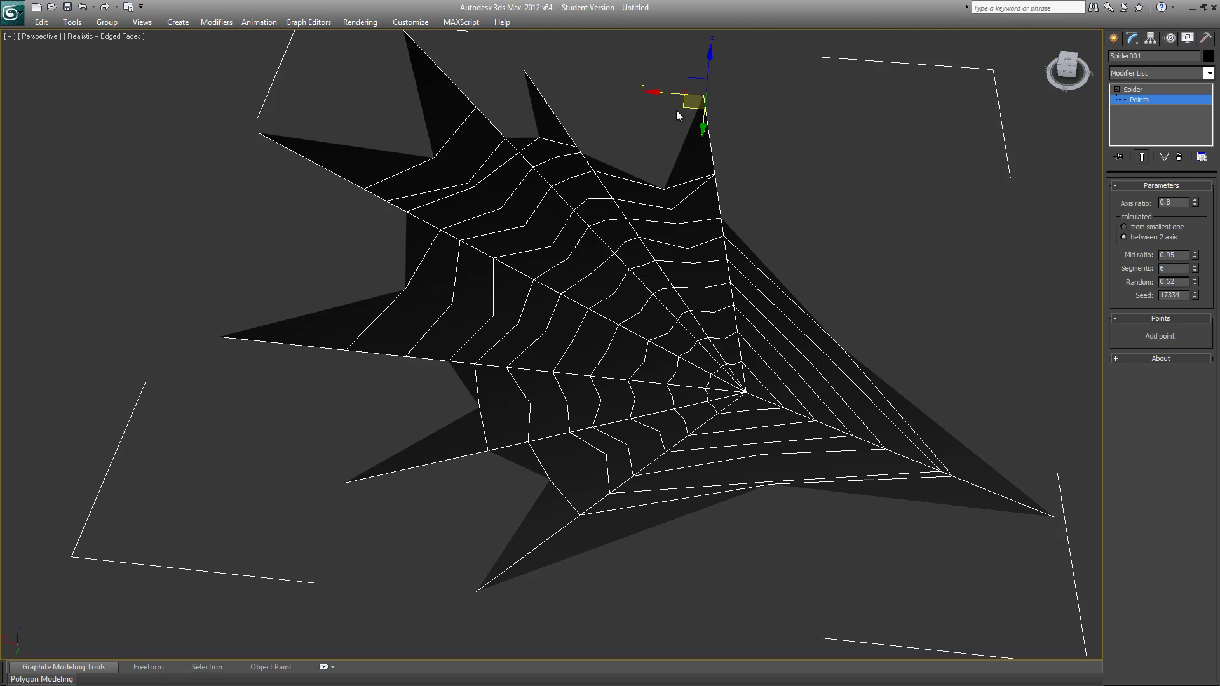
{"action": "left_click_drag", "start_coordinate": [679, 110], "coordinate": [984, 60]}
{"action": "left_click", "coordinate": [524, 70]}
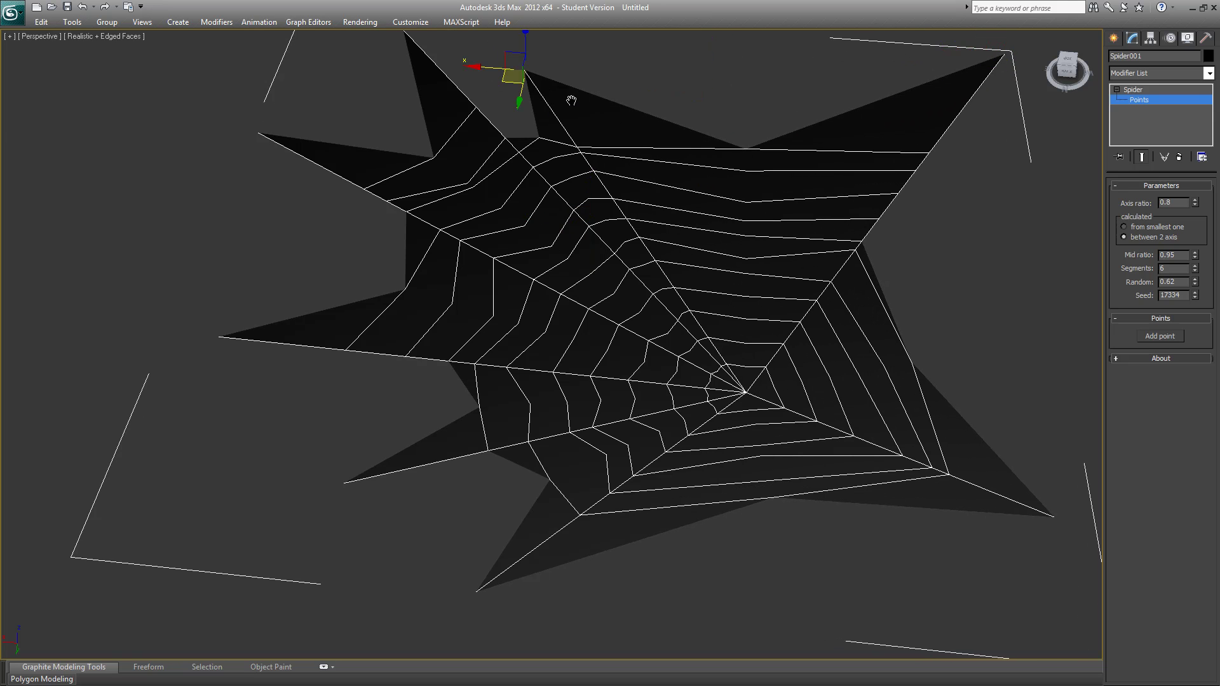
{"action": "middle_click_drag", "start_coordinate": [572, 100], "coordinate": [580, 121]}
{"action": "left_click_drag", "start_coordinate": [509, 104], "coordinate": [701, 30]}
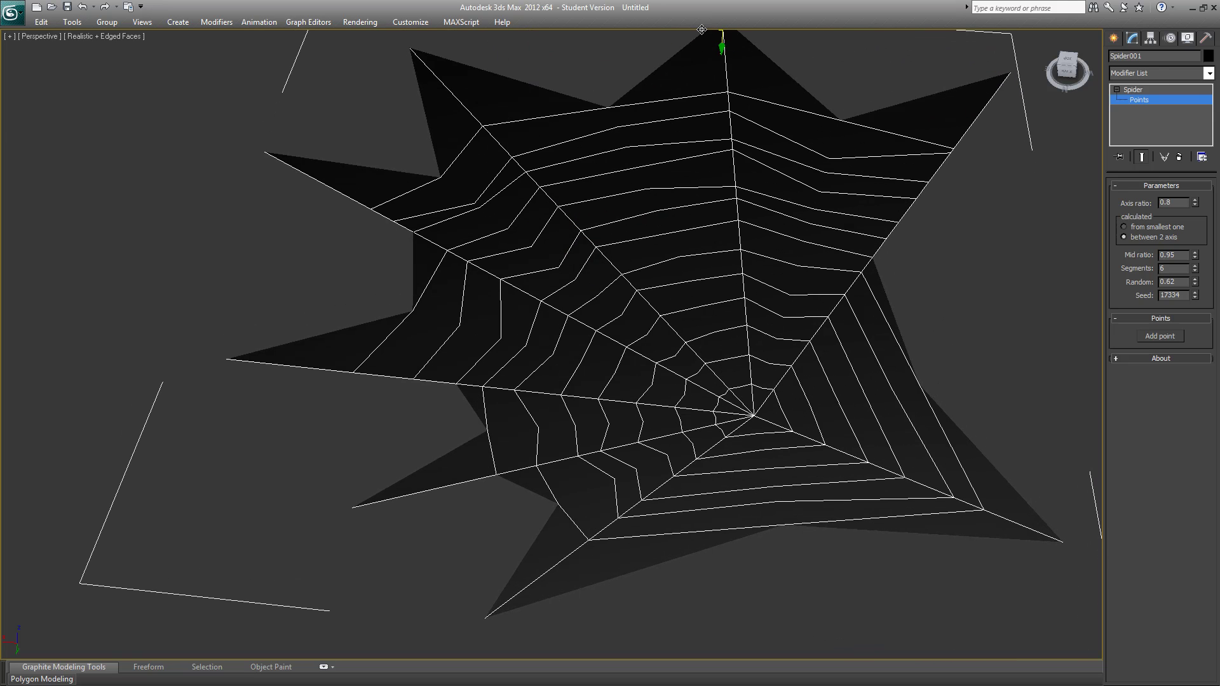
Step: Return to the web's Points level, render the perspective view as a test, and close the rendered frame
{"action": "left_click", "coordinate": [1145, 90]}
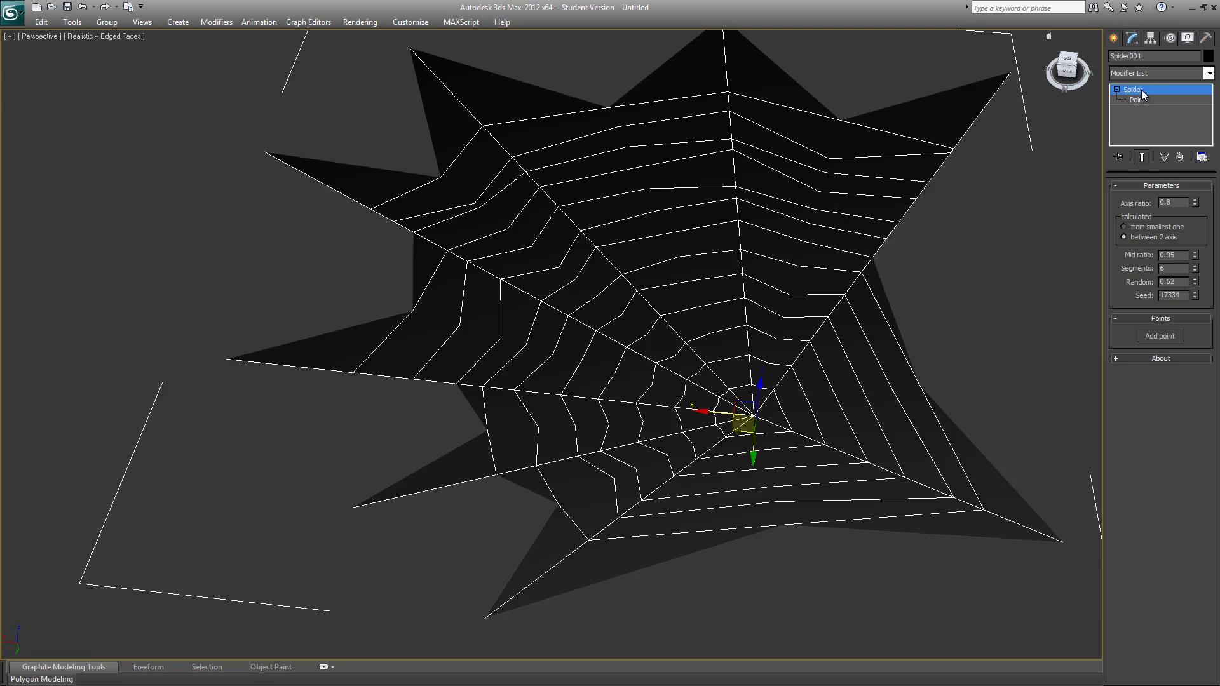
{"action": "left_click", "coordinate": [1136, 97]}
{"action": "left_click", "coordinate": [874, 381]}
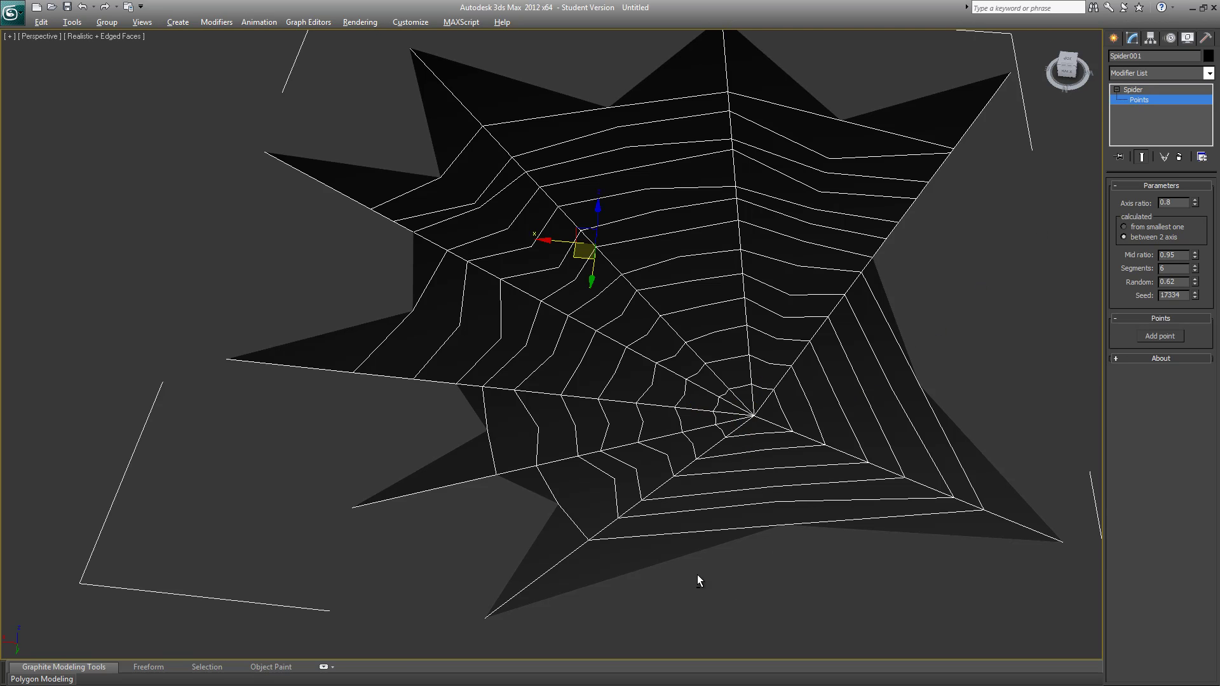
{"action": "middle_click_drag", "start_coordinate": [697, 574], "coordinate": [642, 555], "text": "alt"}
{"action": "key", "text": "shift+q"}
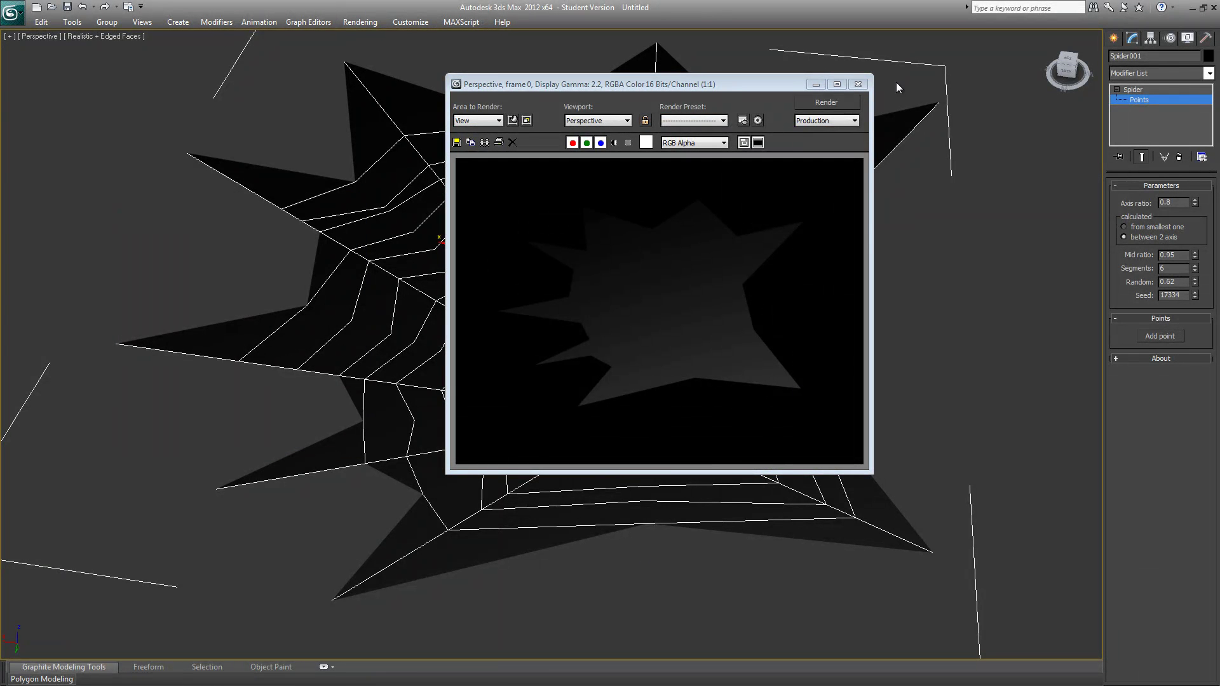
{"action": "left_click", "coordinate": [858, 84]}
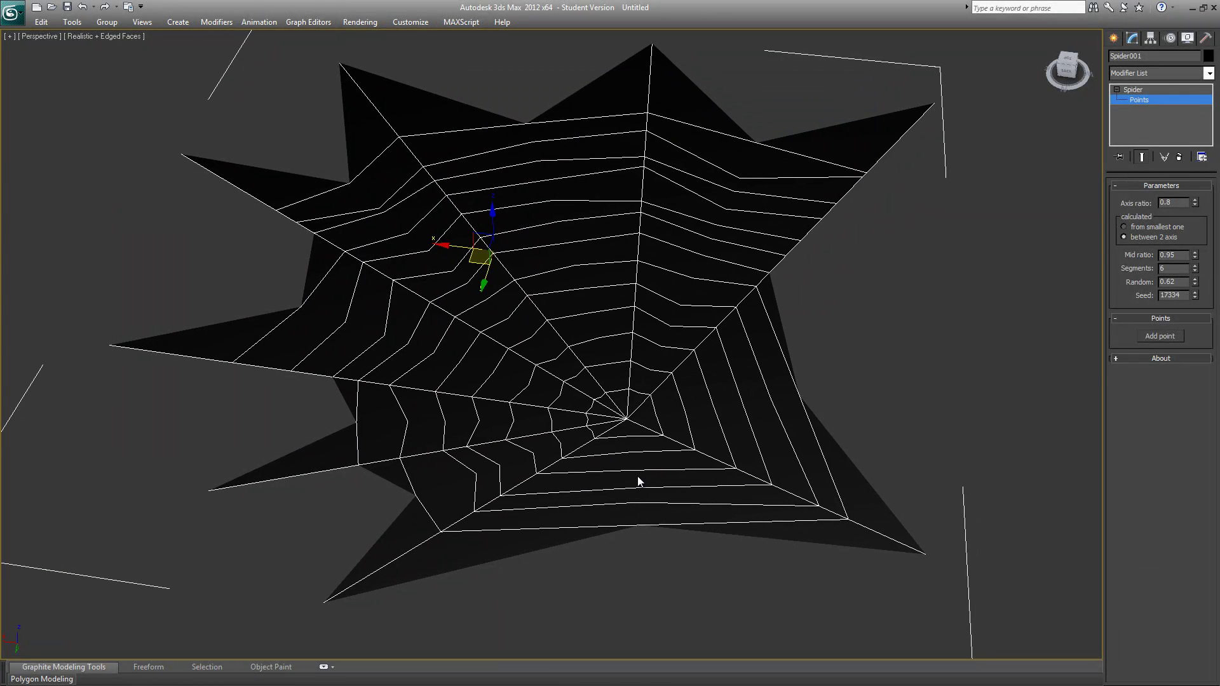
Step: In the Material Editor, assign the 01 - Default material to the spider web and turn on its Wire option
{"action": "key", "text": "m"}
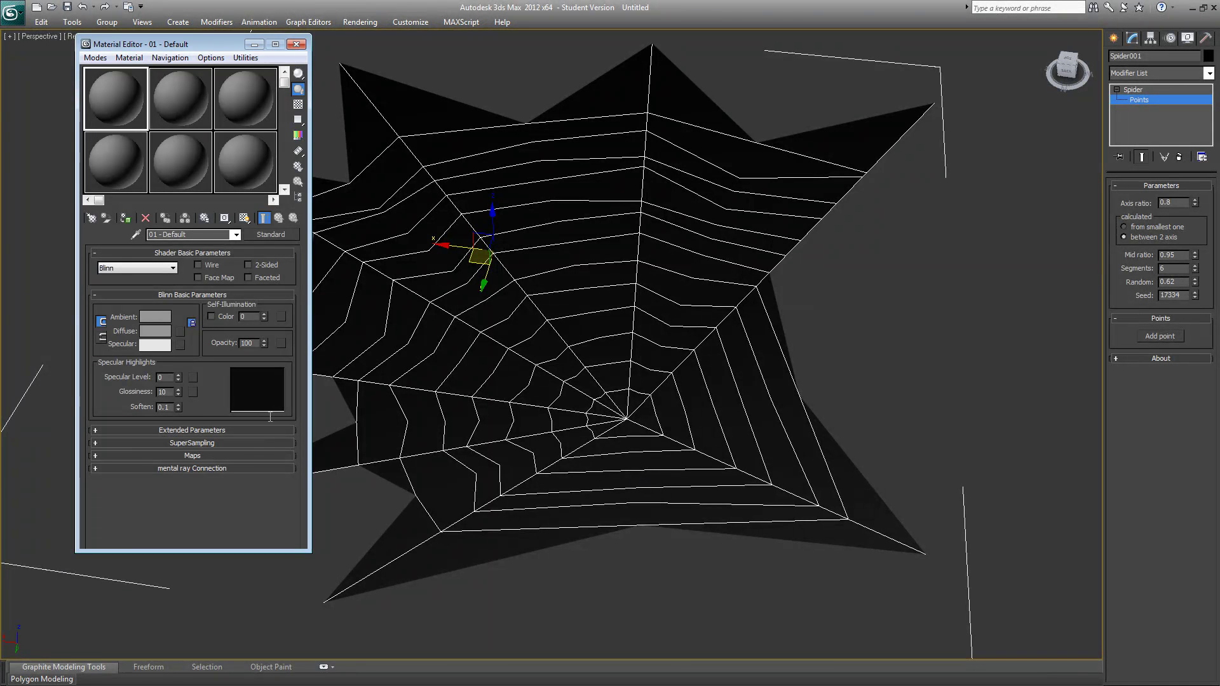
{"action": "left_click_drag", "start_coordinate": [190, 46], "coordinate": [388, 79]}
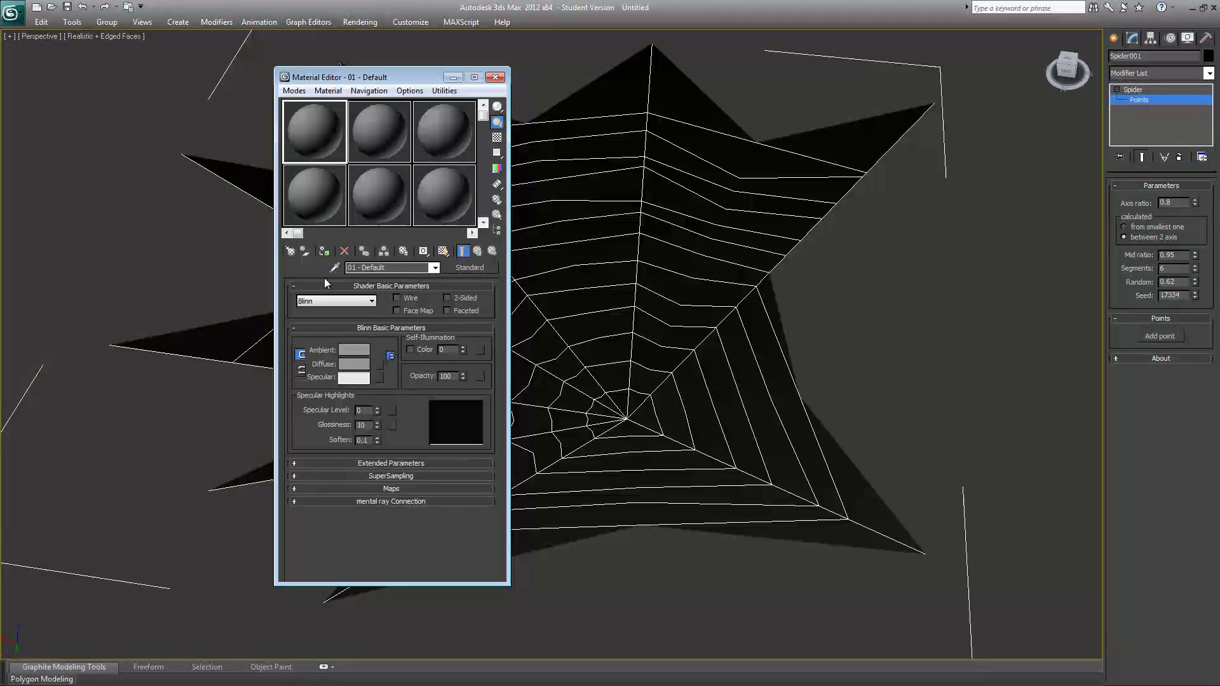
{"action": "left_click", "coordinate": [324, 251]}
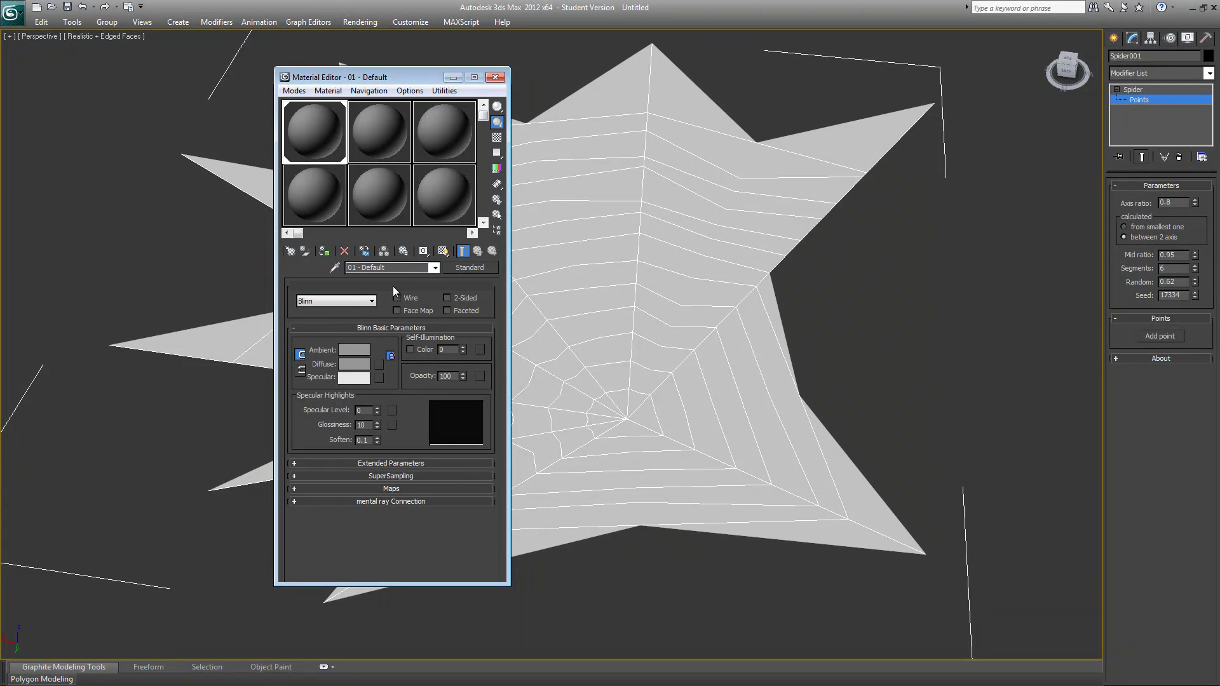
{"action": "left_click", "coordinate": [409, 297]}
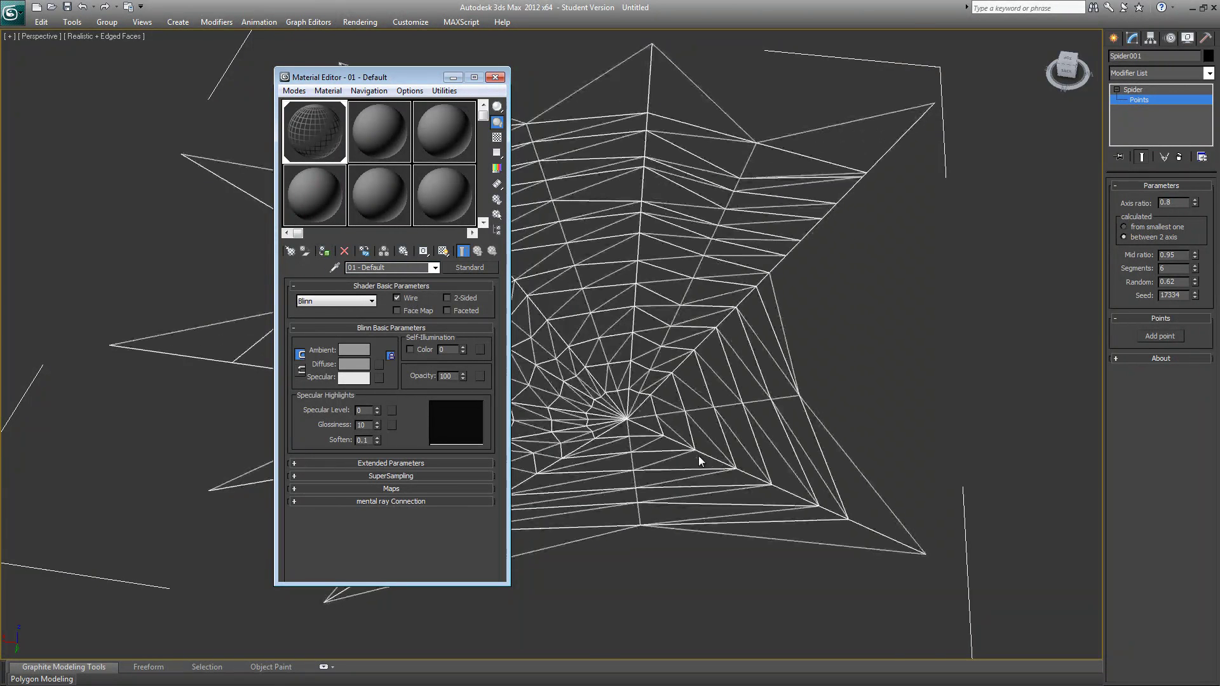
Step: Render the wire-material web from above and from a nearly edge-on view, examine the strands, and close the rendered frame
{"action": "scroll", "coordinate": [692, 455], "scroll_direction": "up", "scroll_amount": 2}
{"action": "middle_click_drag", "start_coordinate": [690, 468], "coordinate": [663, 468], "text": "alt"}
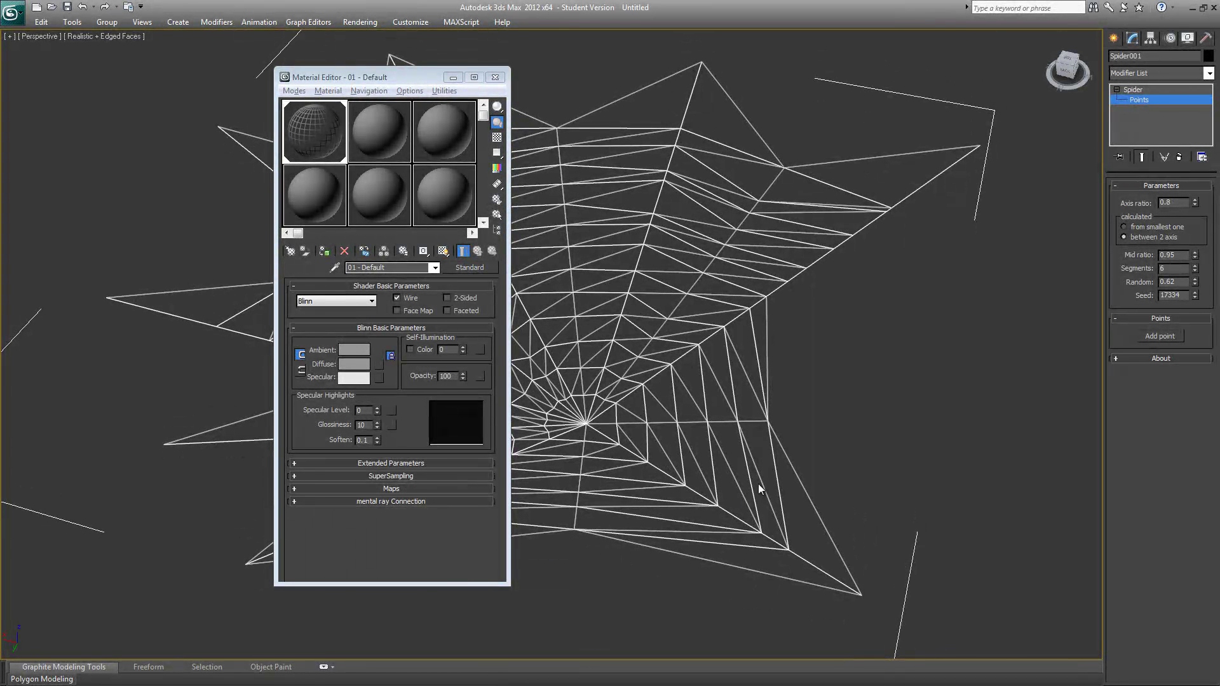
{"action": "key", "text": "shift+q"}
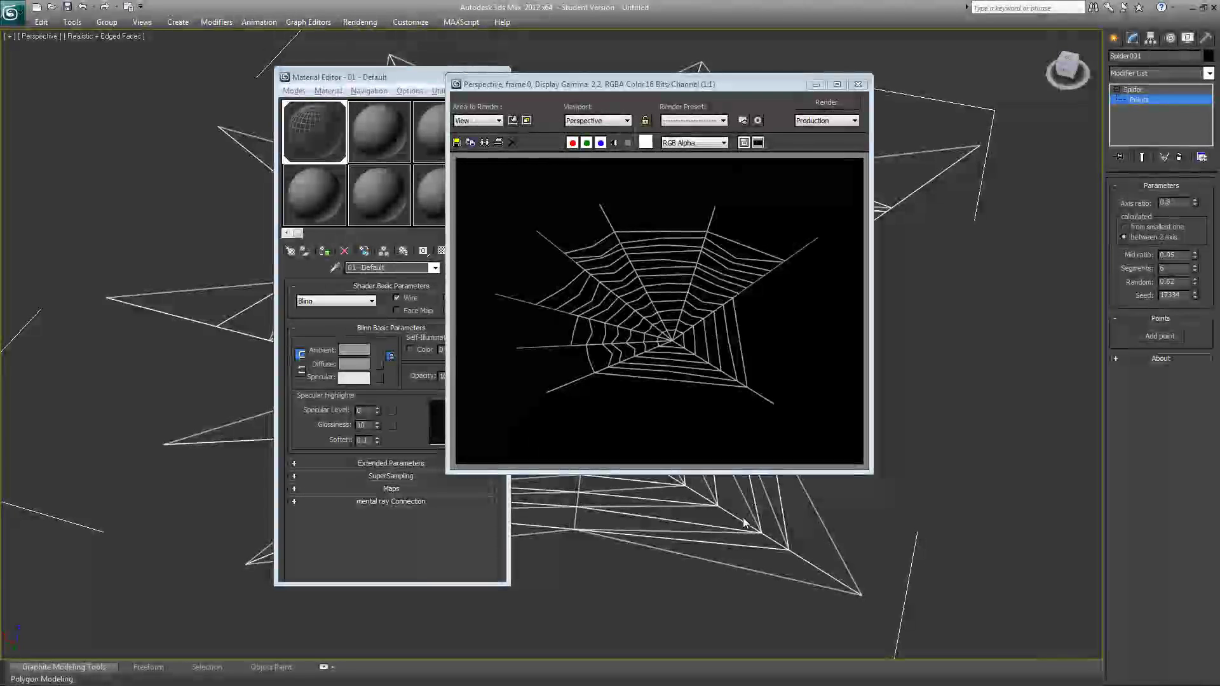
{"action": "scroll", "coordinate": [681, 388], "scroll_direction": "up", "scroll_amount": 1}
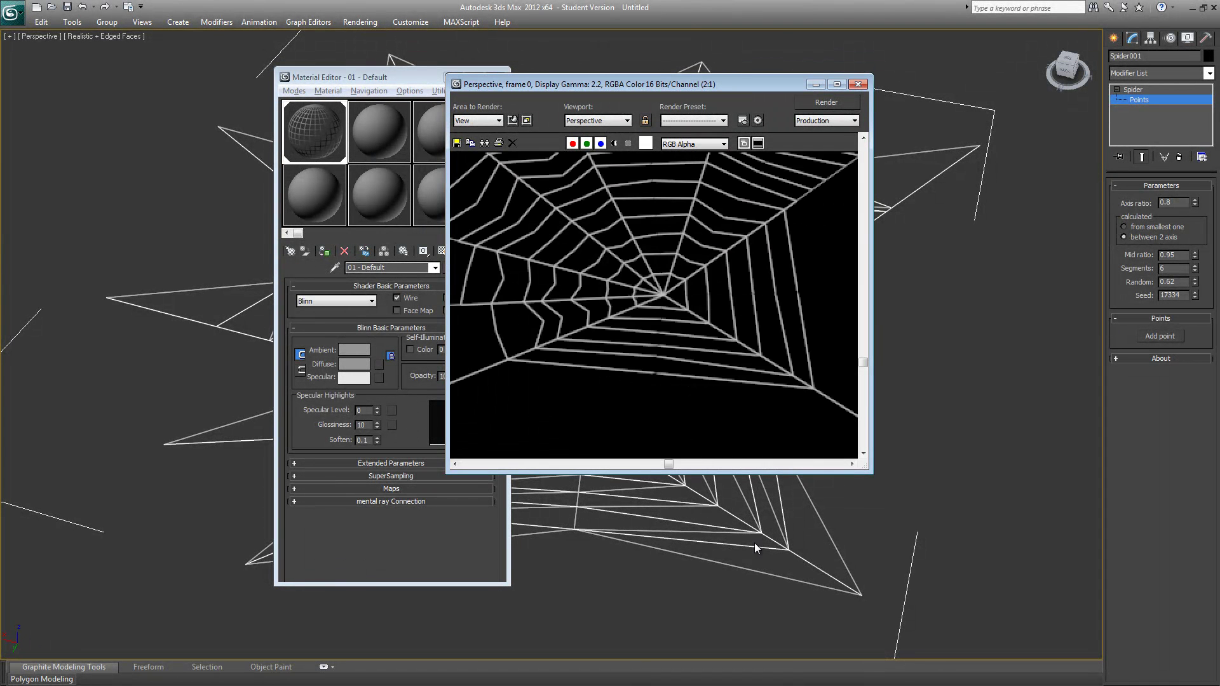
{"action": "middle_click_drag", "start_coordinate": [753, 543], "coordinate": [699, 497], "text": "alt"}
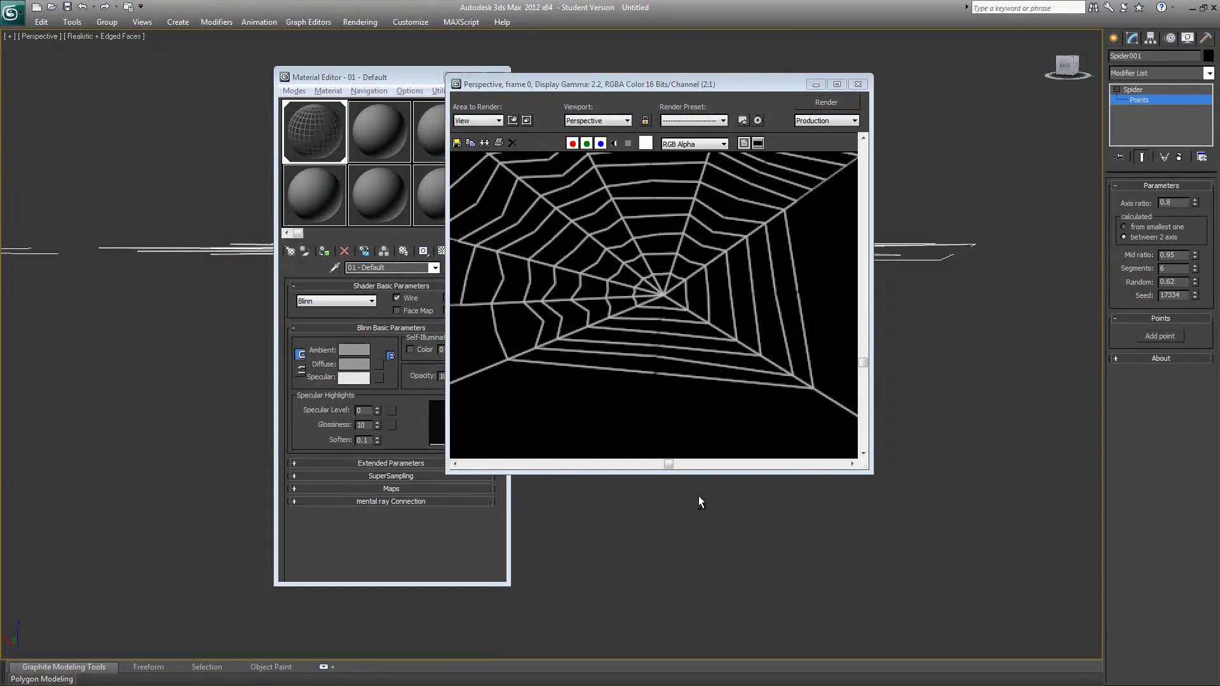
{"action": "key", "text": "shift+q"}
{"action": "middle_click_drag", "start_coordinate": [714, 446], "coordinate": [1009, 258], "text": "alt"}
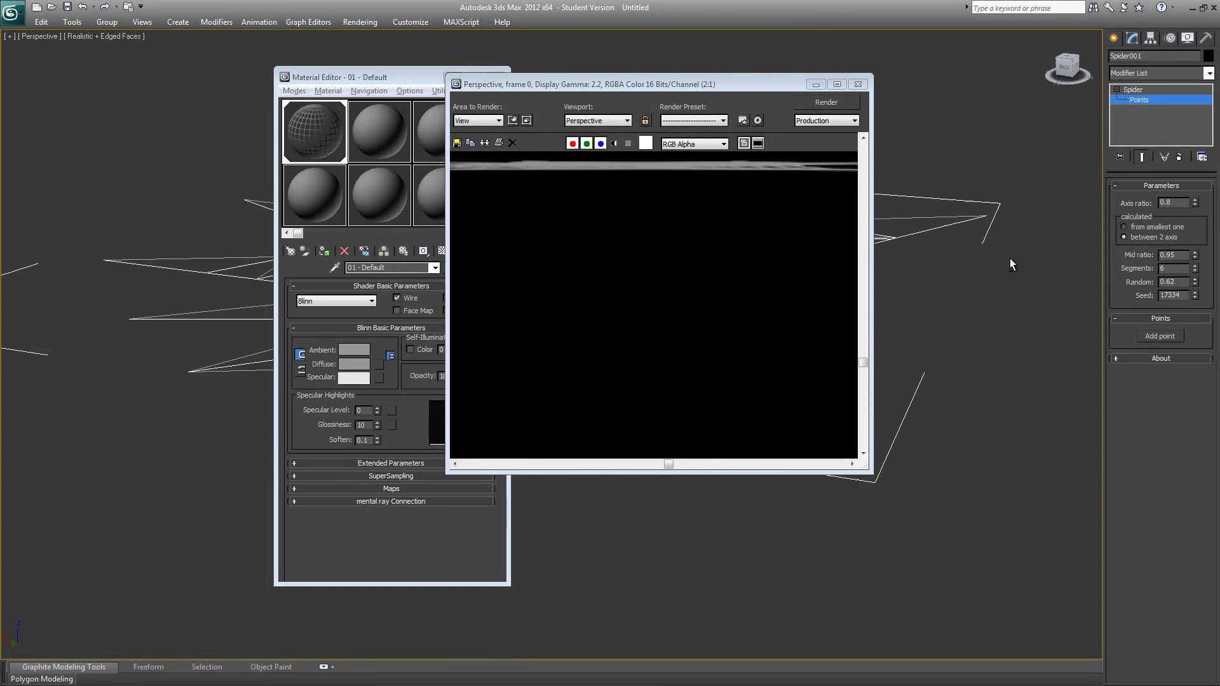
{"action": "left_click", "coordinate": [858, 84]}
Step: Leave the Points level and add a Lattice modifier to the Spider object
{"action": "left_click", "coordinate": [1134, 90]}
{"action": "left_click", "coordinate": [1142, 73]}
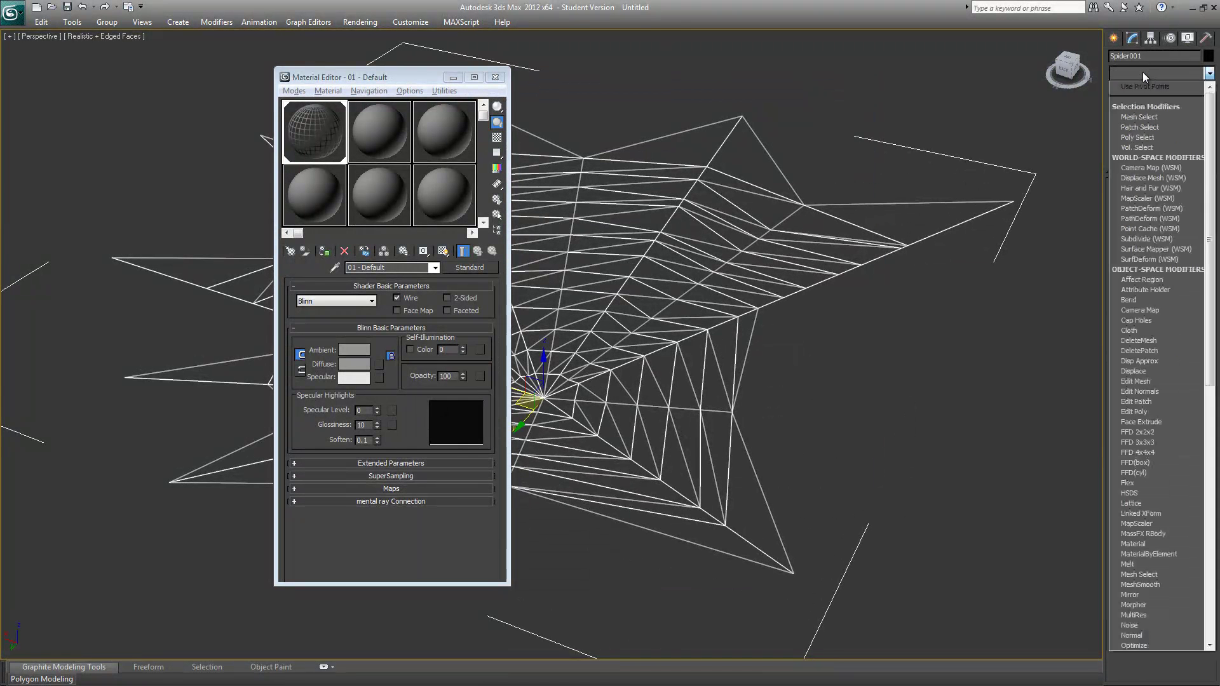
{"action": "key", "text": "l"}
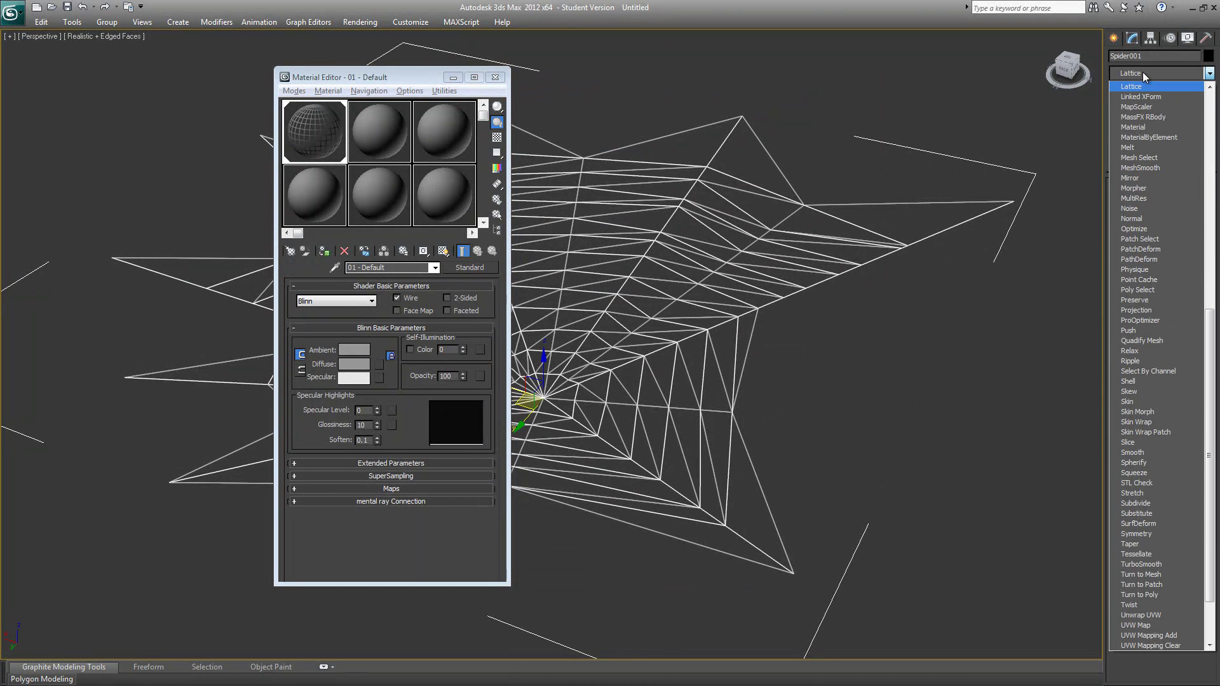
{"action": "left_click", "coordinate": [1152, 85]}
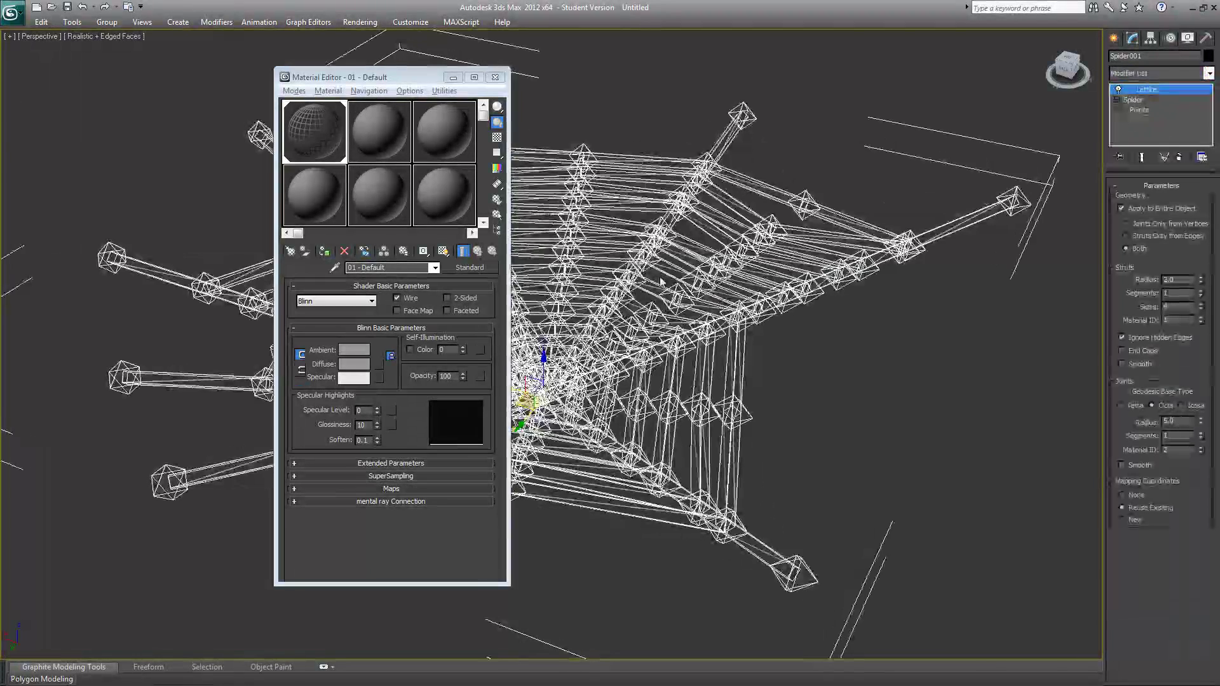
Step: Assign the non-wire 07 - Default material to the latticed web and display the perspective view shaded
{"action": "key", "text": "F3"}
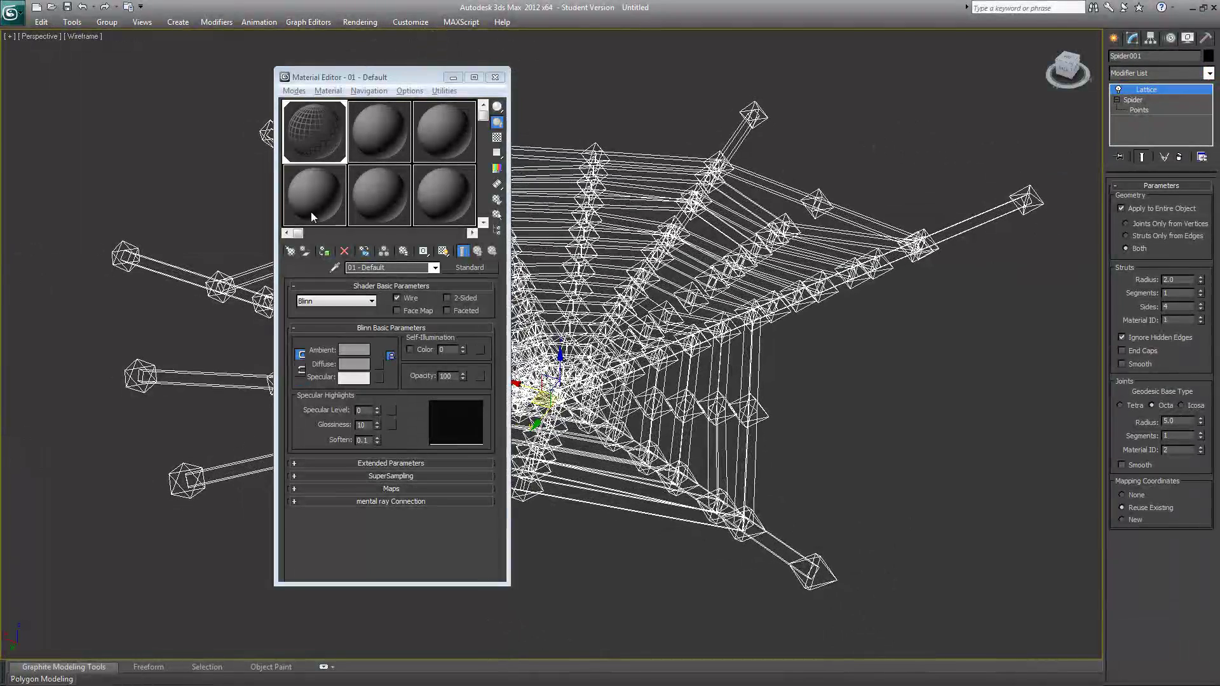
{"action": "left_click", "coordinate": [311, 216]}
{"action": "left_click", "coordinate": [326, 252]}
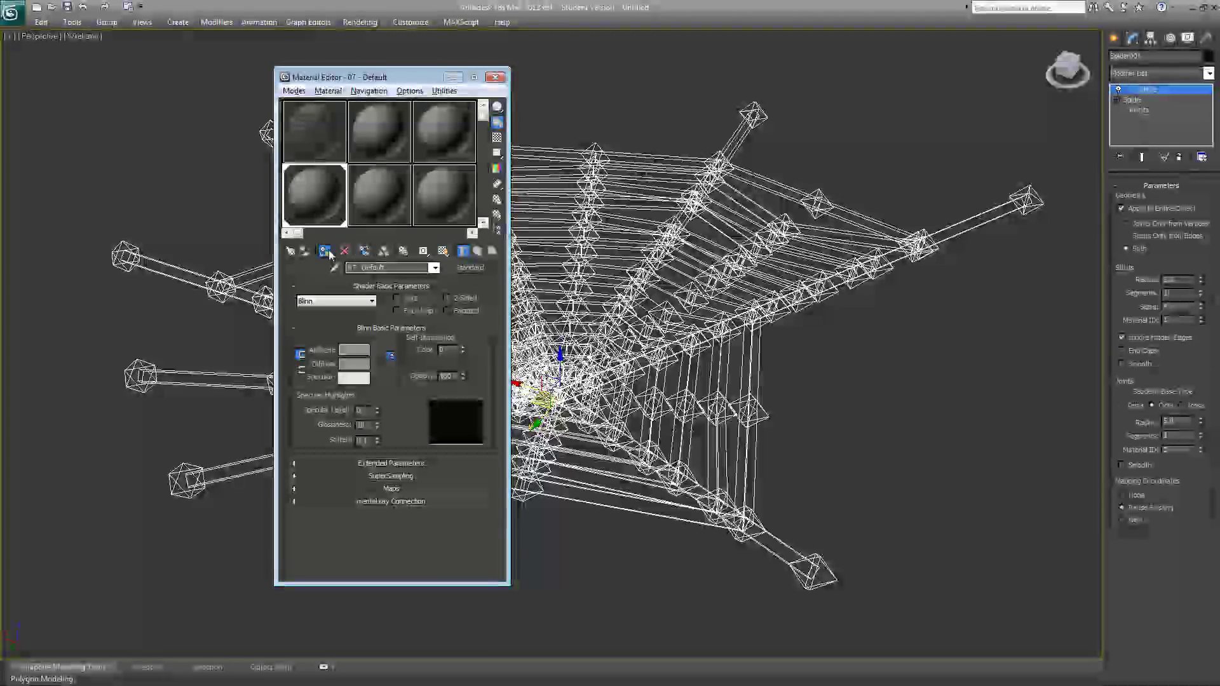
{"action": "left_click_drag", "start_coordinate": [427, 79], "coordinate": [341, 80]}
{"action": "key", "text": "F3"}
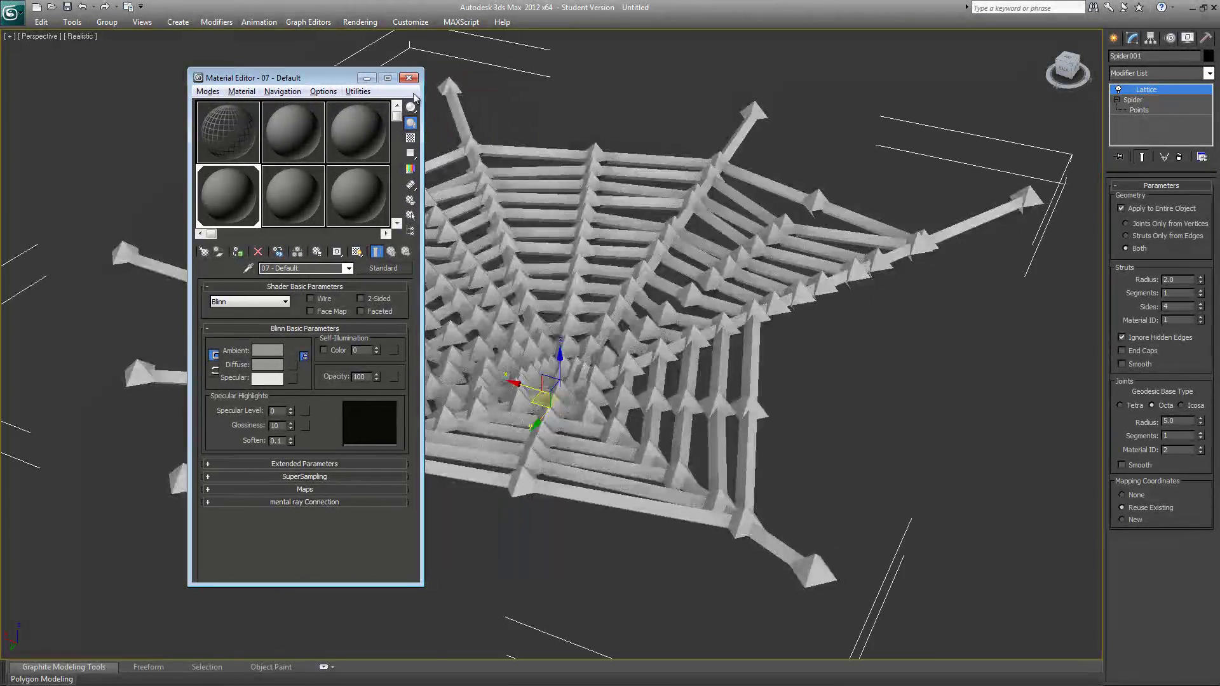
Step: Set the Lattice geometry to Struts Only from Edges and the strut radius to 0.3
{"action": "middle_click_drag", "start_coordinate": [762, 400], "coordinate": [692, 435], "text": "alt"}
{"action": "scroll", "coordinate": [692, 436], "scroll_direction": "up", "scroll_amount": 2}
{"action": "scroll", "coordinate": [692, 436], "scroll_direction": "down", "scroll_amount": 1}
{"action": "middle_click_drag", "start_coordinate": [540, 477], "coordinate": [589, 484]}
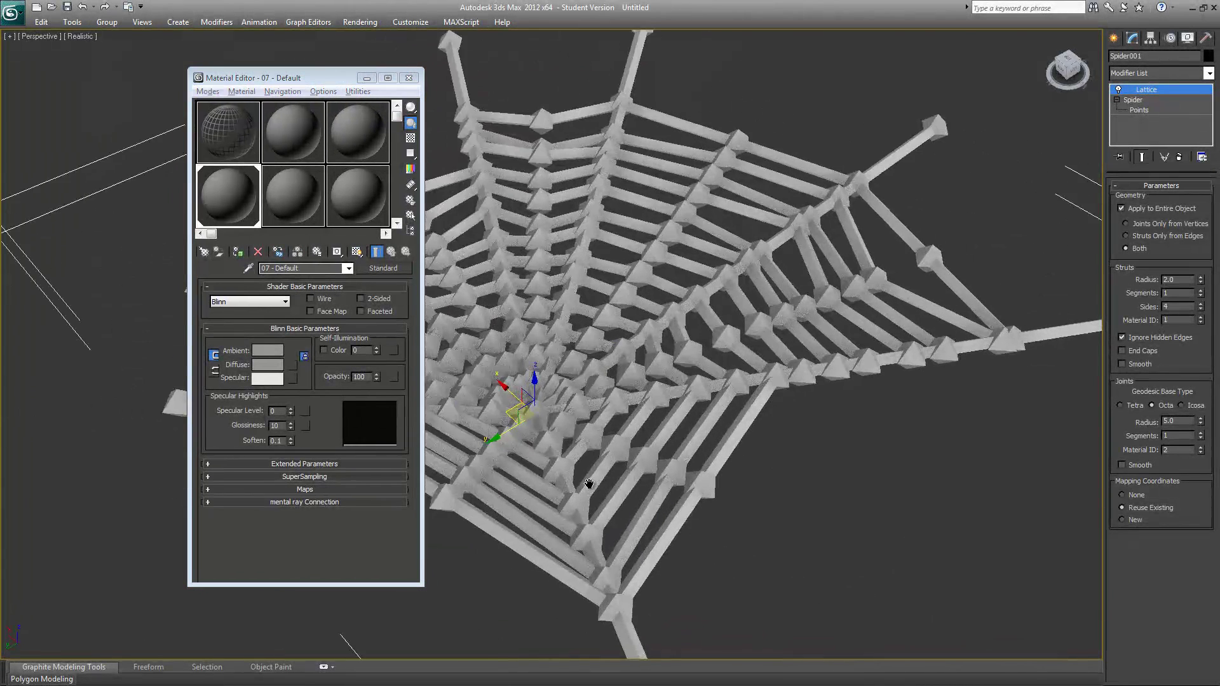
{"action": "middle_click_drag", "start_coordinate": [833, 488], "coordinate": [783, 494], "text": "alt"}
{"action": "left_click", "coordinate": [1165, 233]}
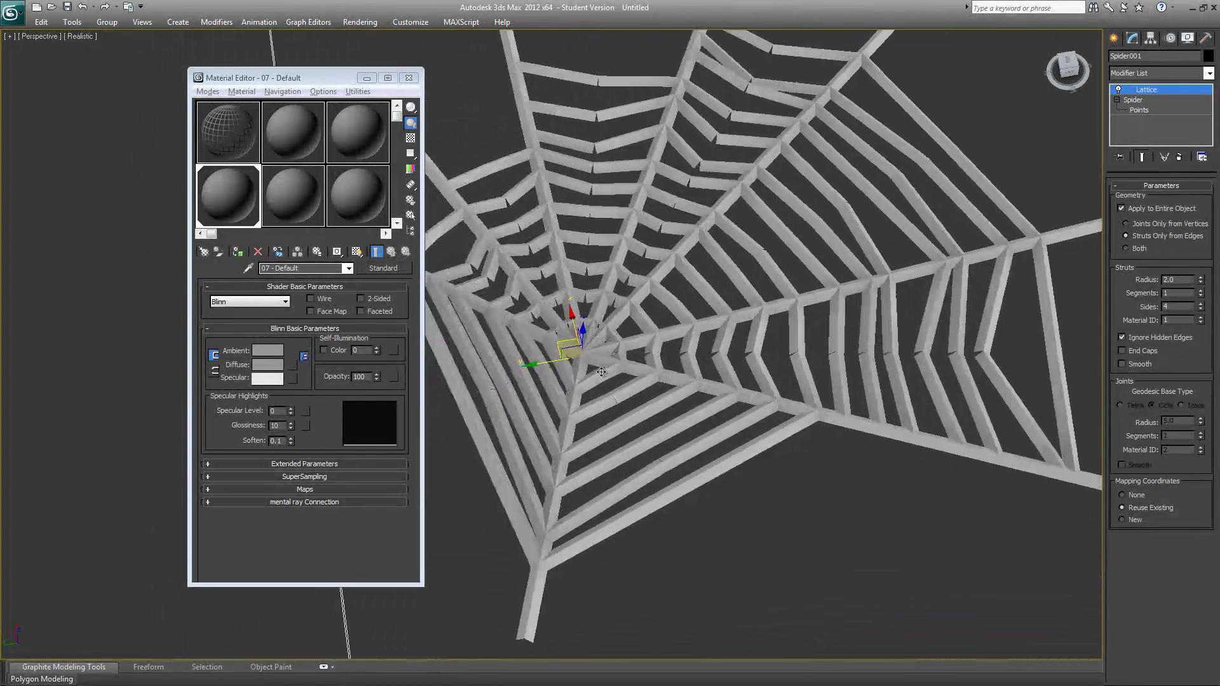
{"action": "double_click", "coordinate": [1182, 278]}
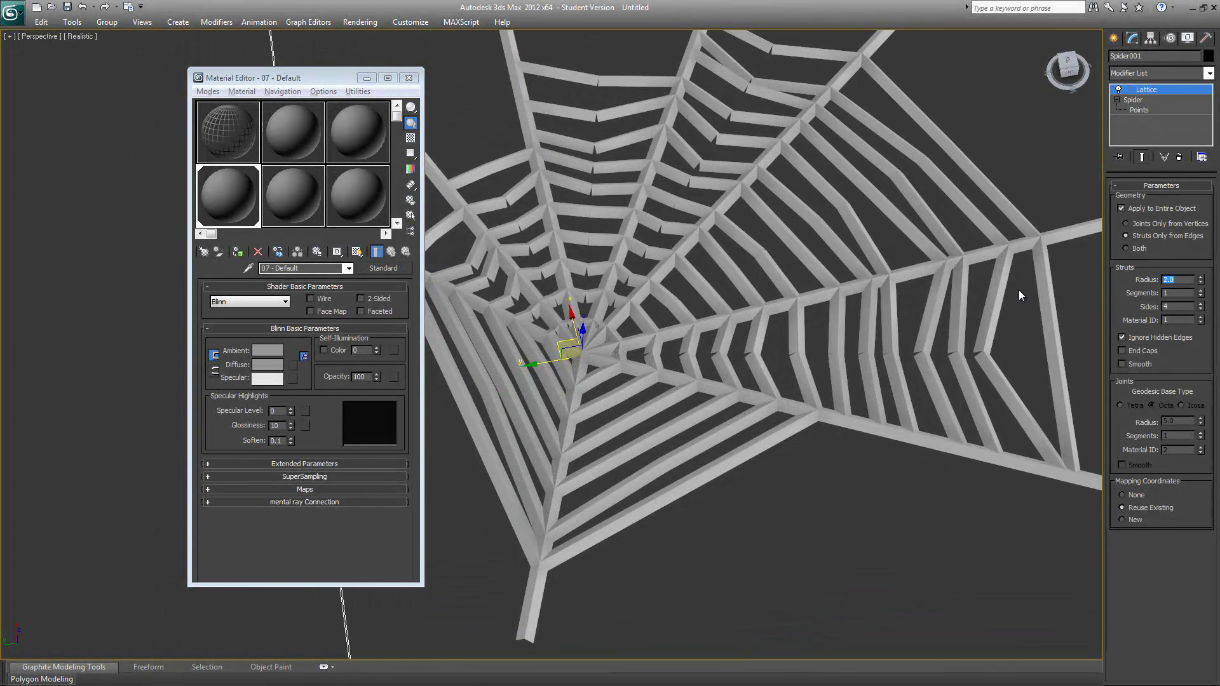
{"action": "type", "text": ".3"}
{"action": "key", "text": "Return"}
Step: Examine the thin lattice struts from several angles, up close and from afar, and close the Material Editor
{"action": "middle_click_drag", "start_coordinate": [688, 362], "coordinate": [915, 318], "text": "alt"}
{"action": "scroll", "coordinate": [521, 462], "scroll_direction": "down", "scroll_amount": 5}
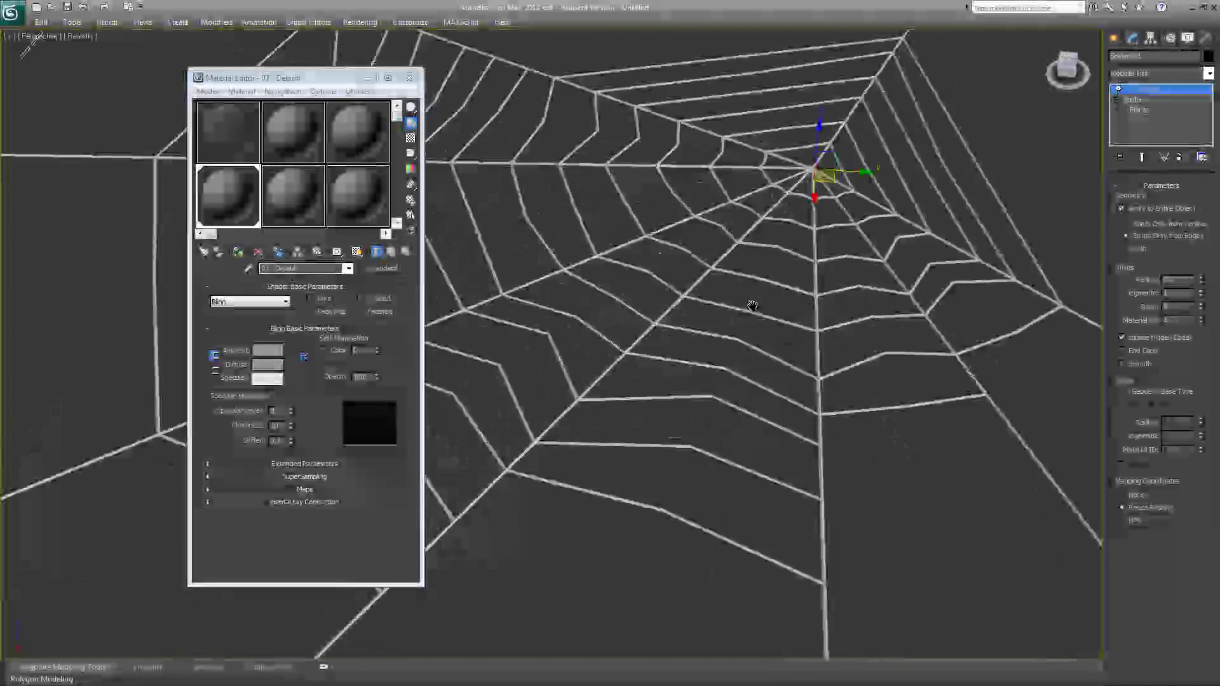
{"action": "middle_click_drag", "start_coordinate": [752, 306], "coordinate": [749, 322]}
{"action": "middle_click_drag", "start_coordinate": [650, 353], "coordinate": [869, 322], "text": "alt"}
{"action": "scroll", "coordinate": [703, 361], "scroll_direction": "up", "scroll_amount": 4}
{"action": "middle_click_drag", "start_coordinate": [585, 535], "coordinate": [617, 481]}
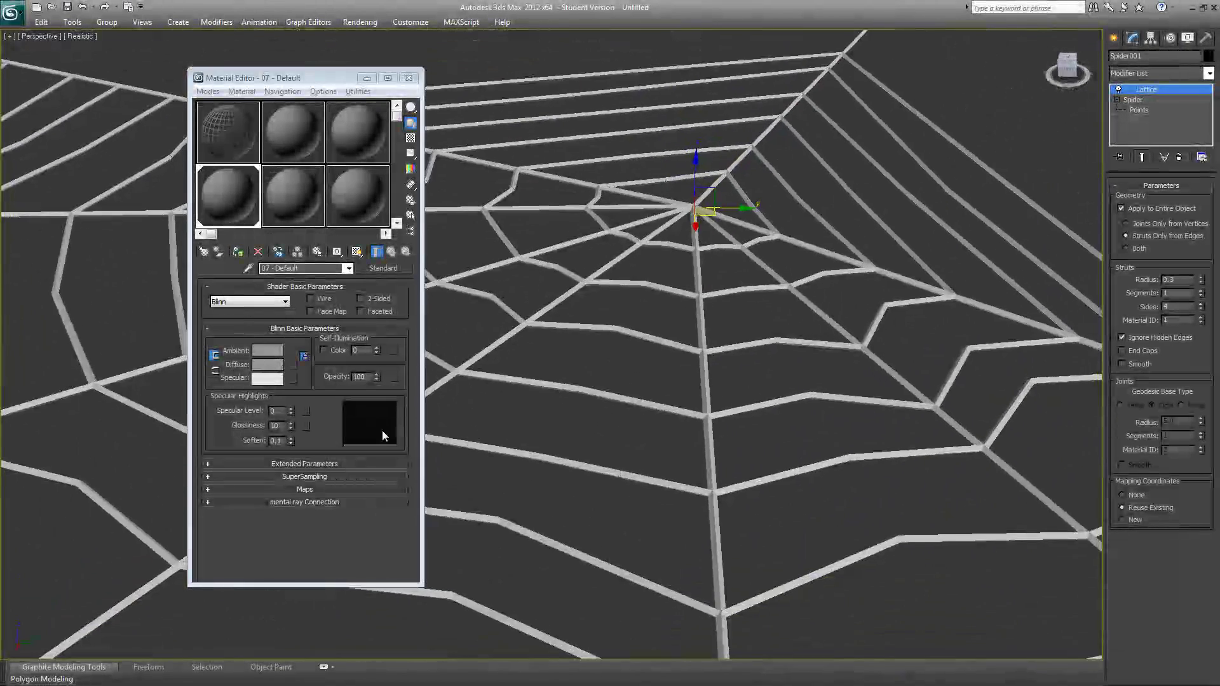
{"action": "left_click", "coordinate": [408, 79]}
{"action": "middle_click_drag", "start_coordinate": [580, 372], "coordinate": [478, 421]}
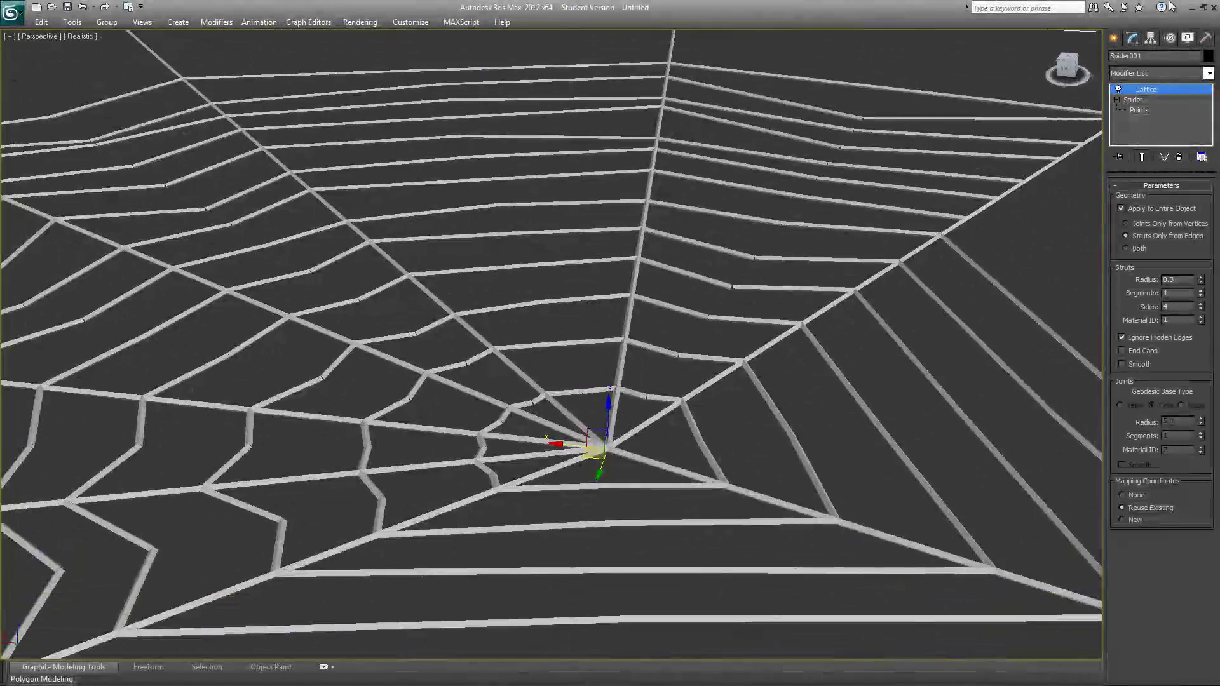
Step: Add a TurboSmooth modifier above the web's Lattice modifier
{"action": "left_click", "coordinate": [1152, 71]}
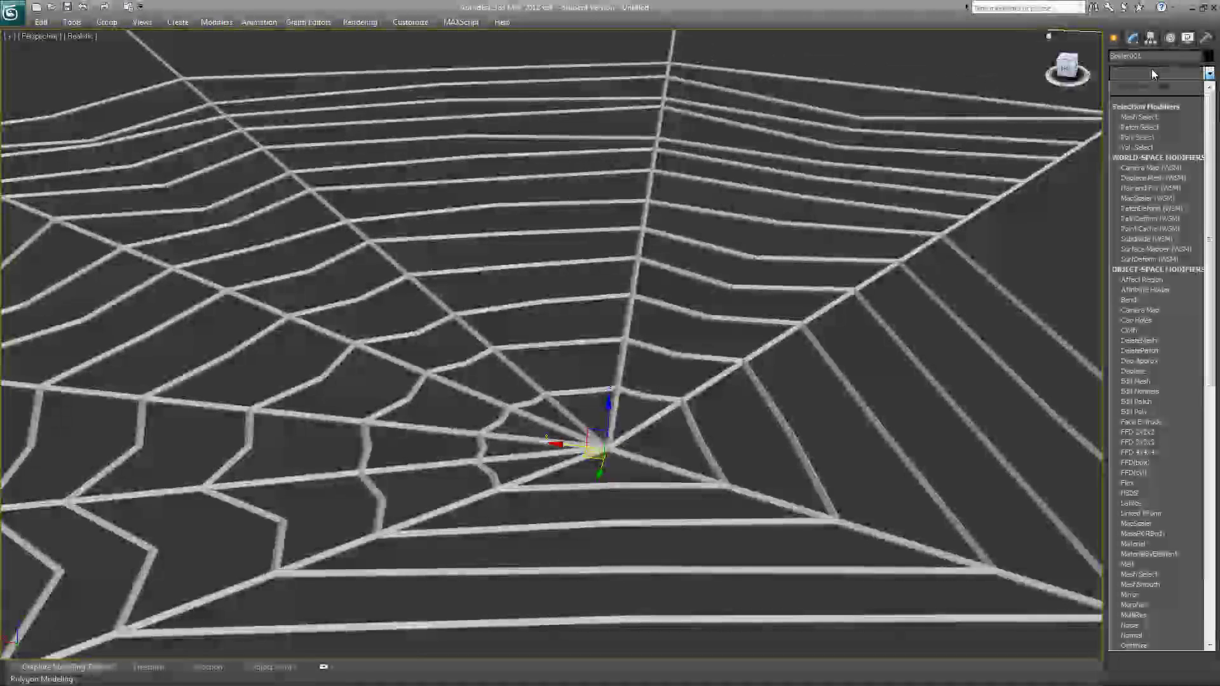
{"action": "left_click", "coordinate": [1151, 71]}
{"action": "left_click", "coordinate": [1151, 71]}
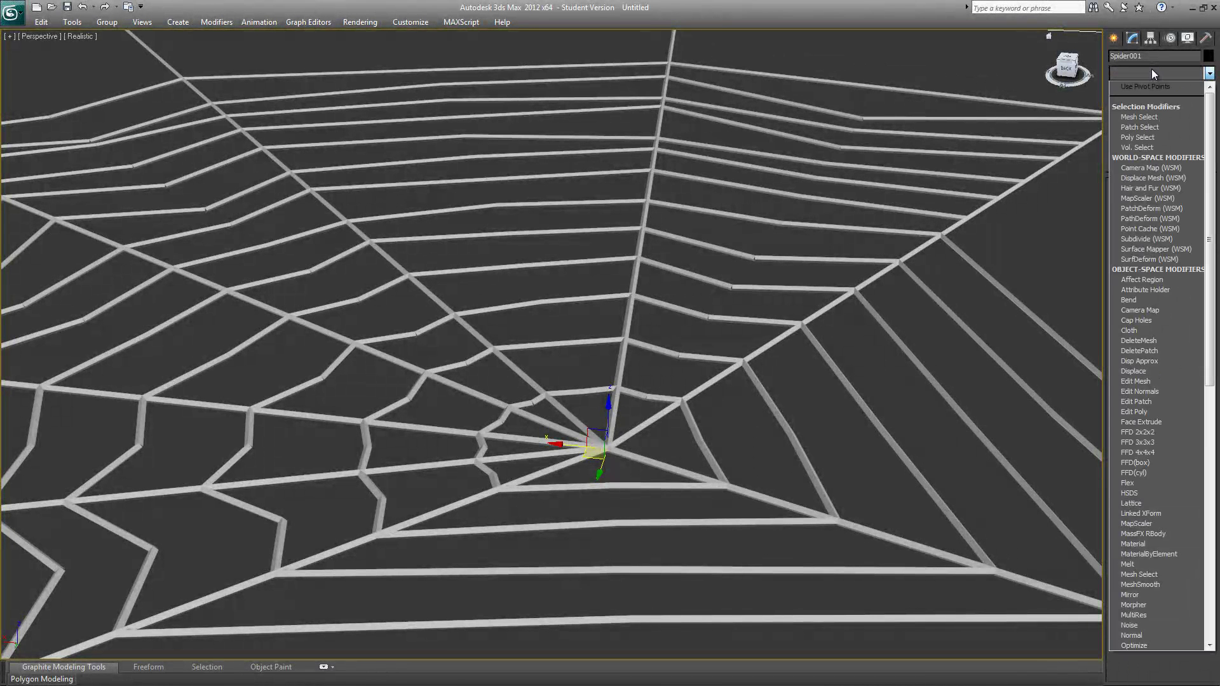
{"action": "scroll", "coordinate": [1140, 497], "scroll_direction": "down", "scroll_amount": 10}
{"action": "left_click", "coordinate": [1167, 490]}
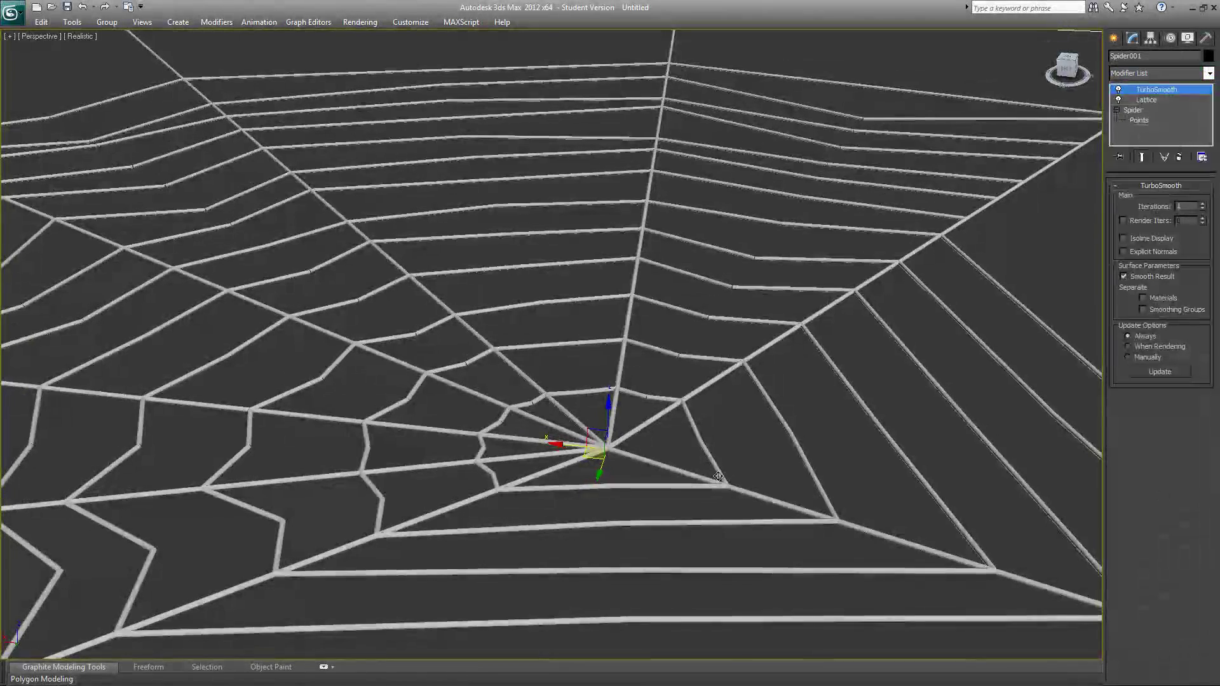
Step: Frame the smoothed web at an angle and render the perspective view to examine its strands
{"action": "scroll", "coordinate": [716, 449], "scroll_direction": "down", "scroll_amount": 4}
{"action": "scroll", "coordinate": [697, 464], "scroll_direction": "up", "scroll_amount": 2}
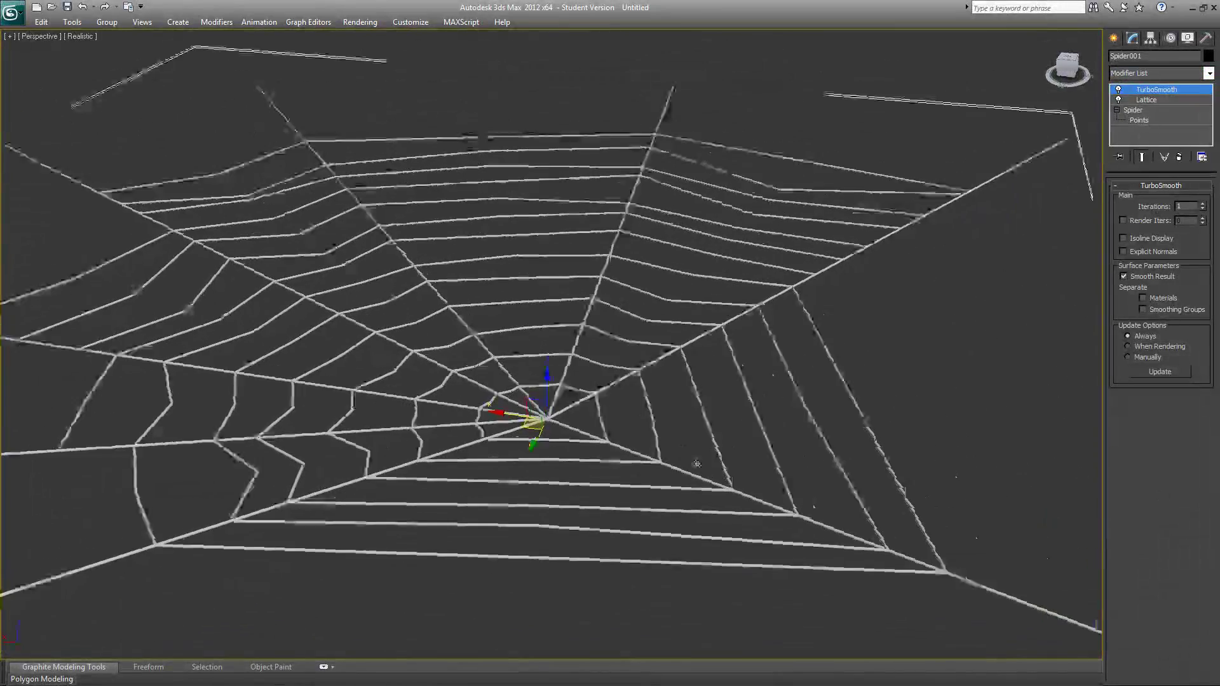
{"action": "middle_click_drag", "start_coordinate": [697, 464], "coordinate": [360, 490], "text": "alt"}
{"action": "key", "text": "F9"}
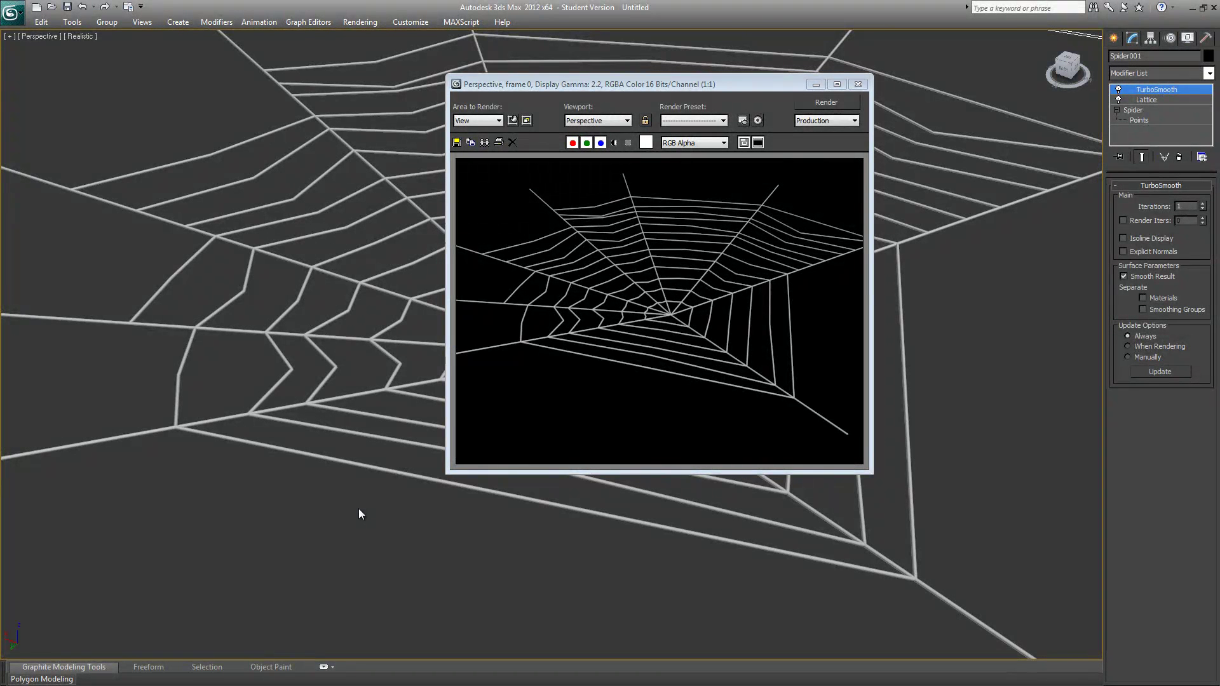
{"action": "middle_click_drag", "start_coordinate": [602, 560], "coordinate": [600, 610]}
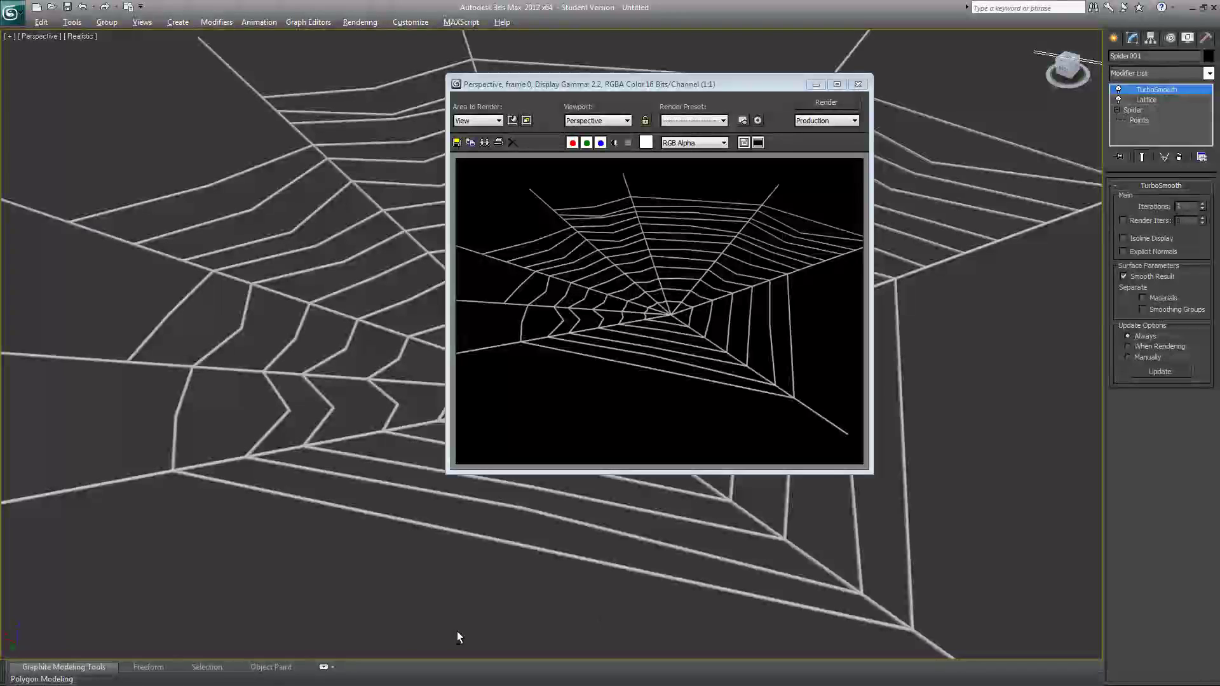
{"action": "key", "text": "alt"}
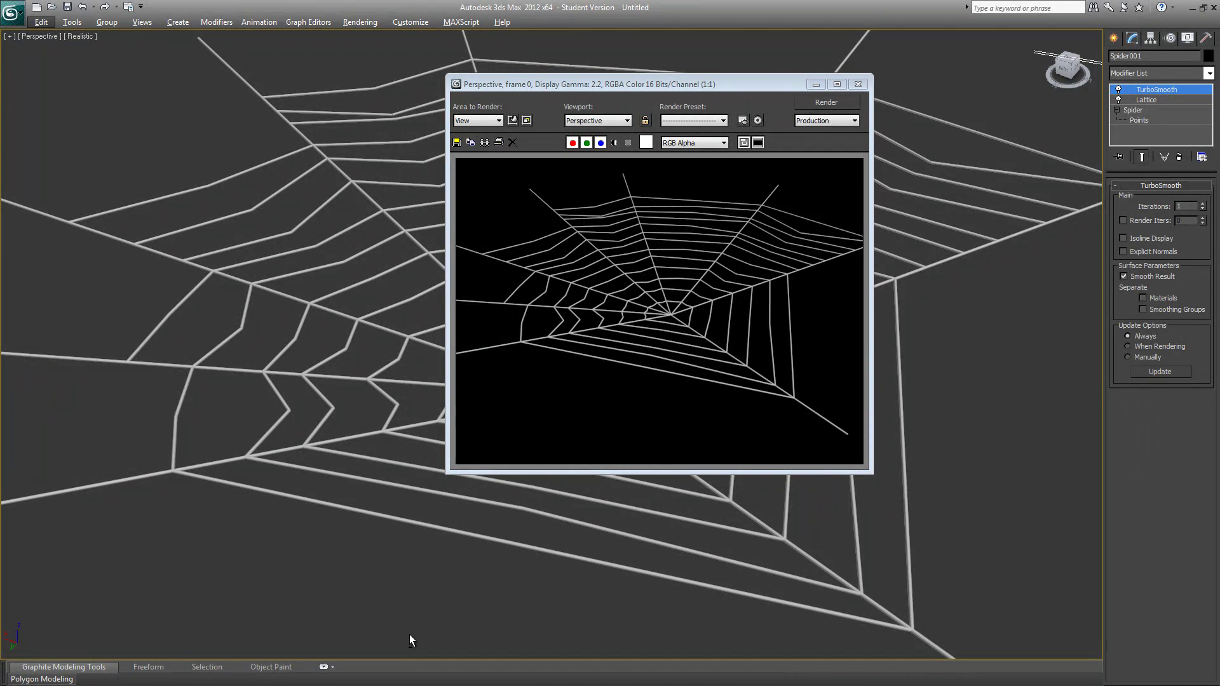